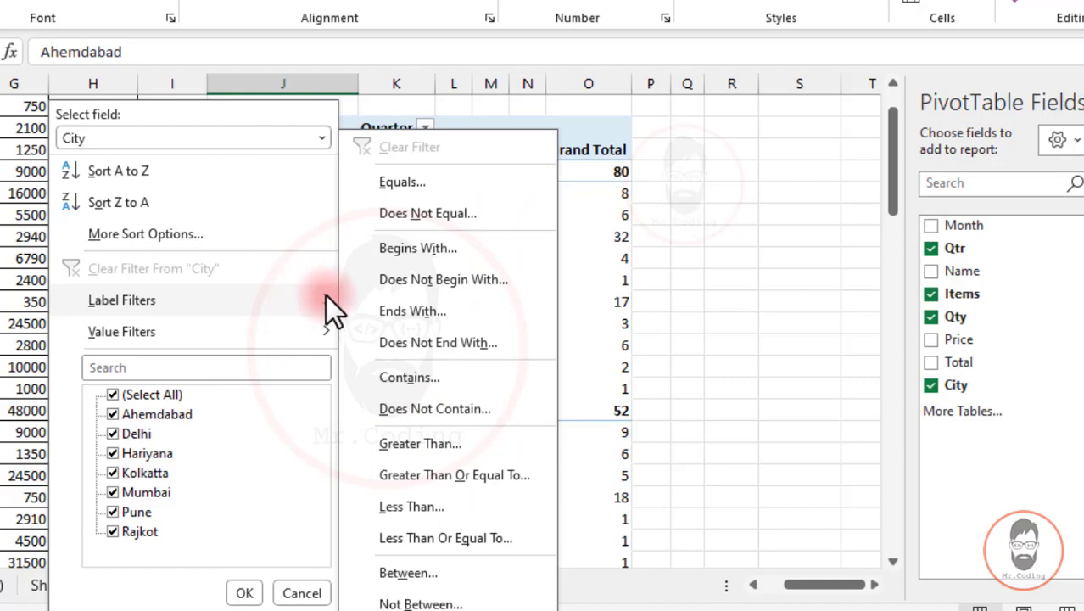
Step: Apply a label filter to the PivotTable's City field so only cities beginning with M are shown
left_click(424, 245)
type("M")
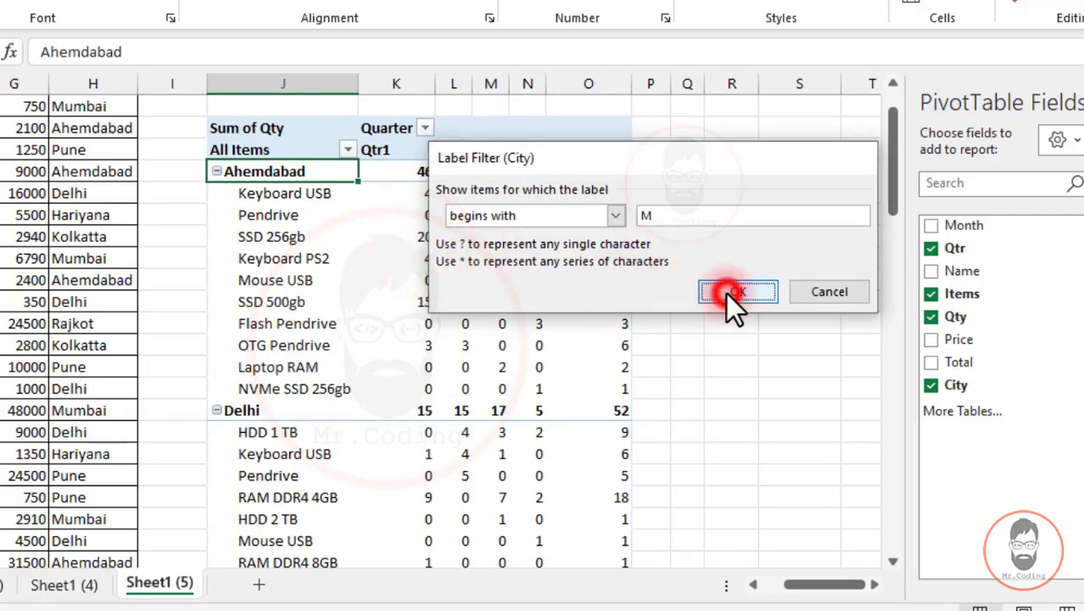
left_click(729, 292)
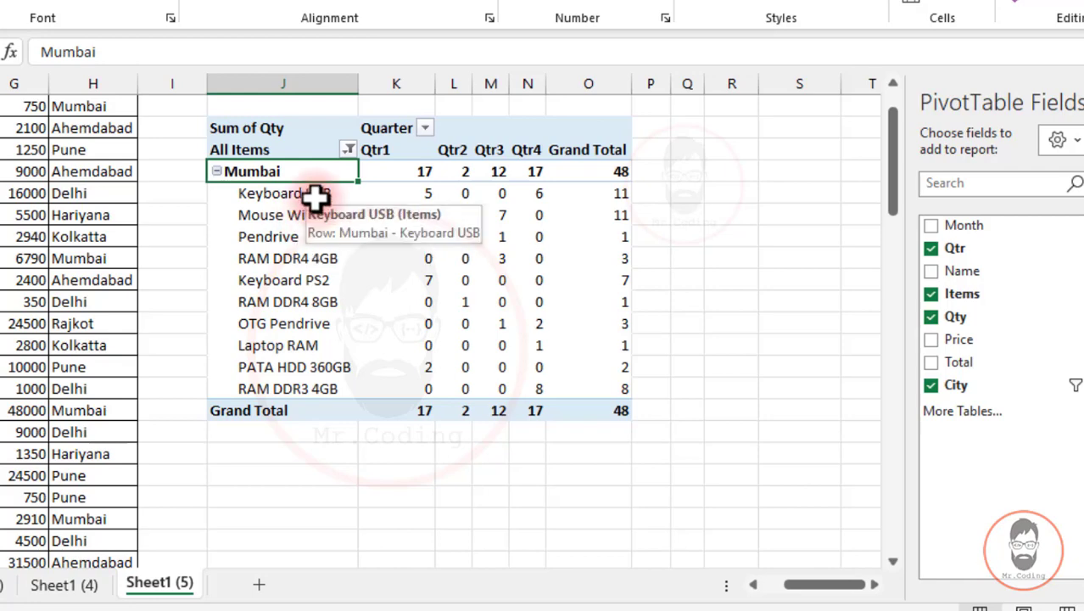
Step: Select the item names under Mumbai and review the label and value filter options for the Items field
left_click_drag(278, 193, 260, 390)
left_click(346, 155)
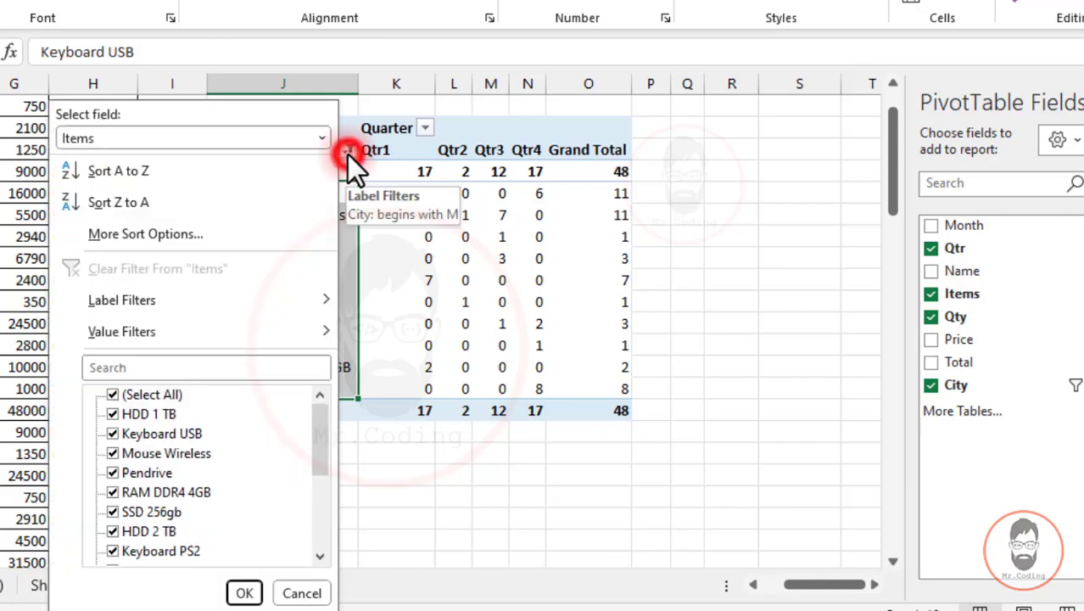
mouse_move(78, 334)
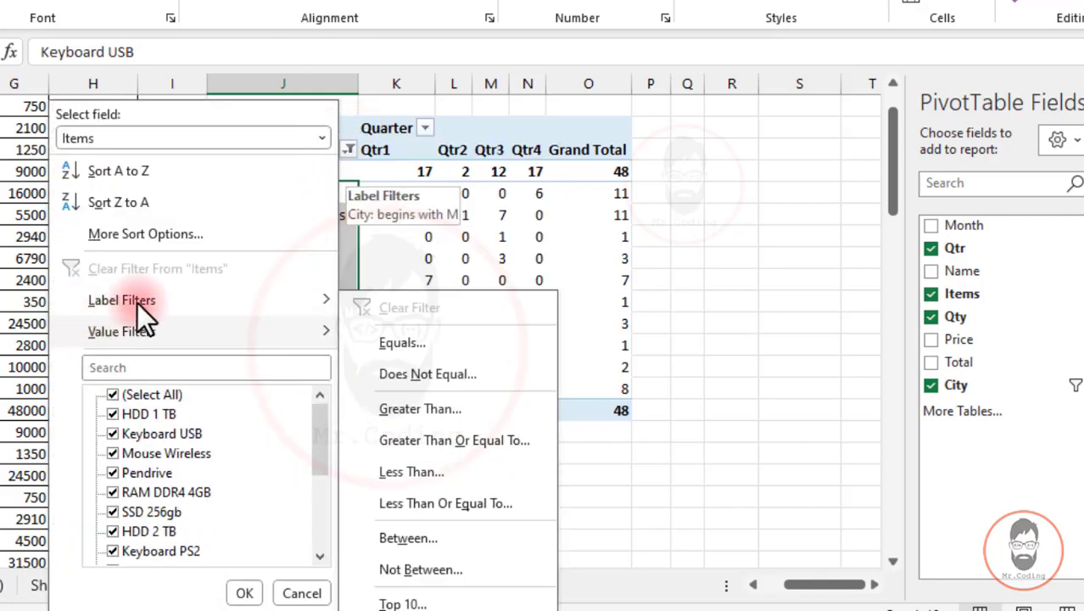
left_click(408, 106)
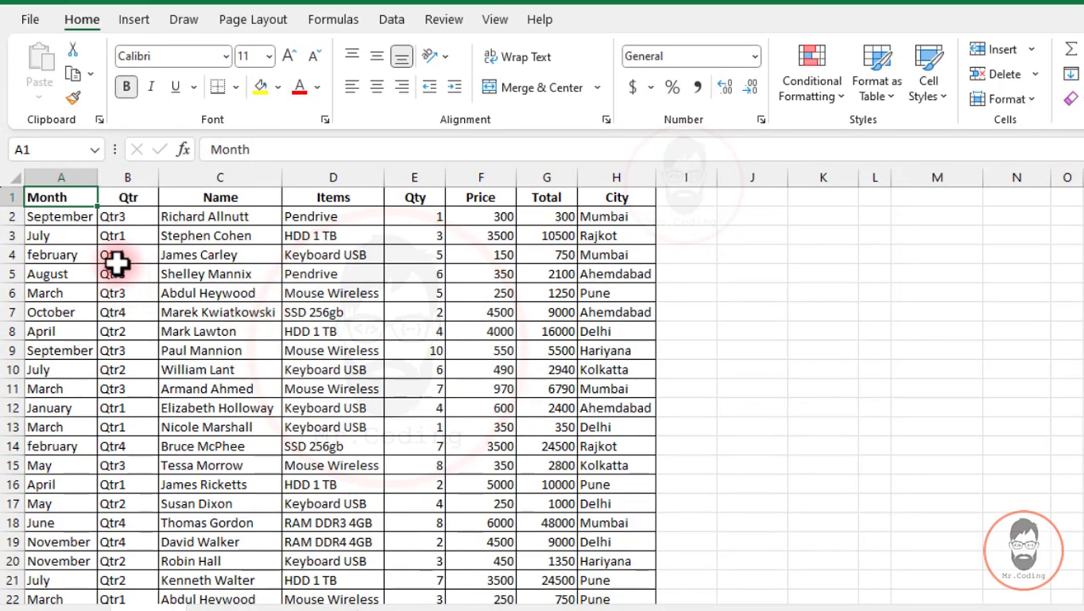
Step: Create a PivotTable from the data range A1:H89, placed in the existing worksheet at cell J3
key("ctrl+shift+End")
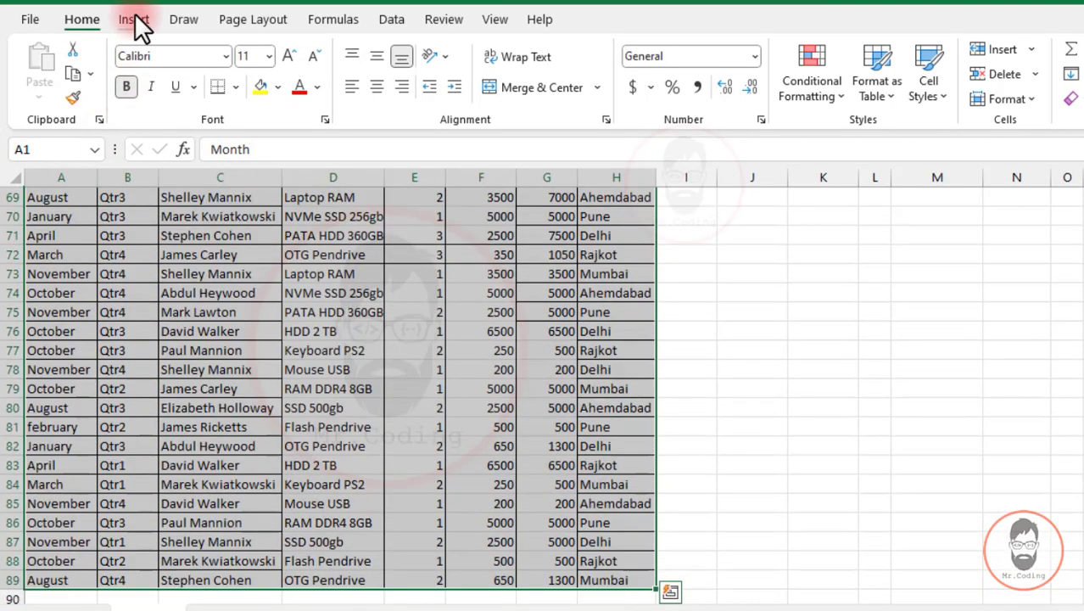
left_click(134, 19)
left_click(43, 52)
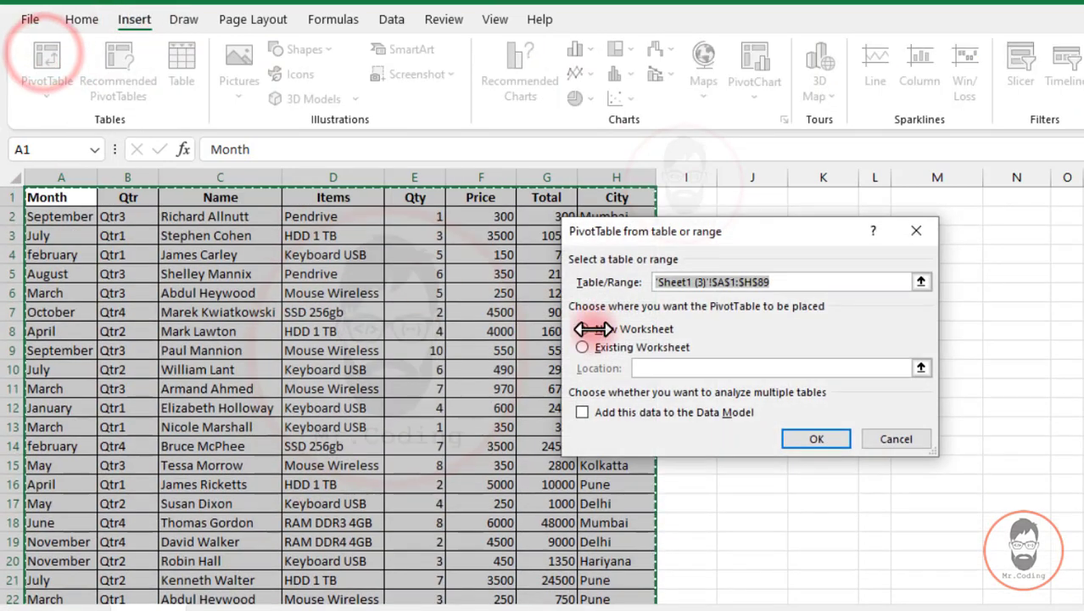
left_click_drag(778, 235, 482, 235)
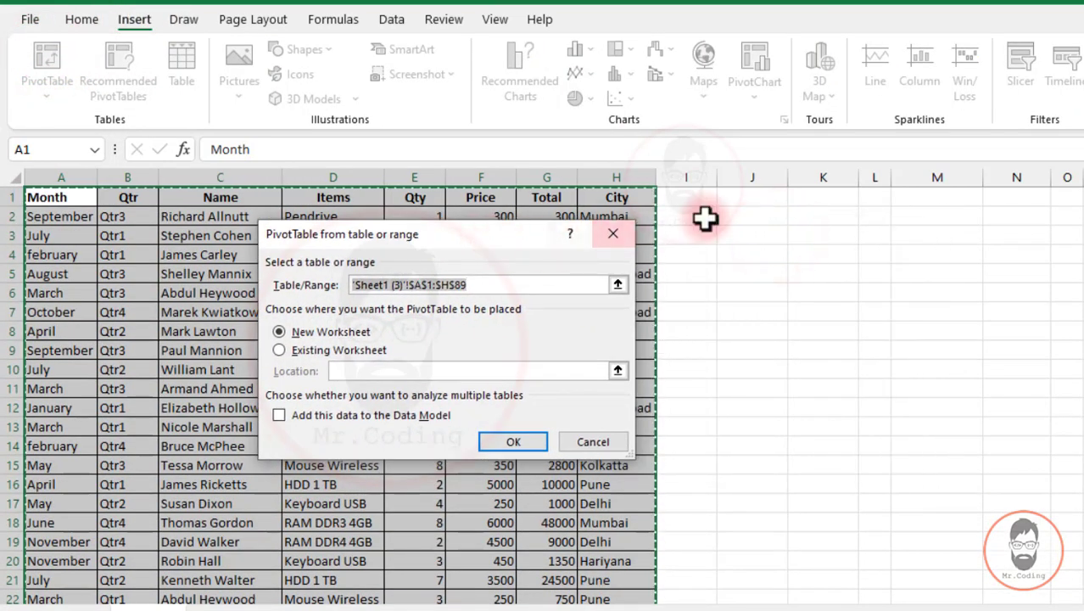
left_click(314, 350)
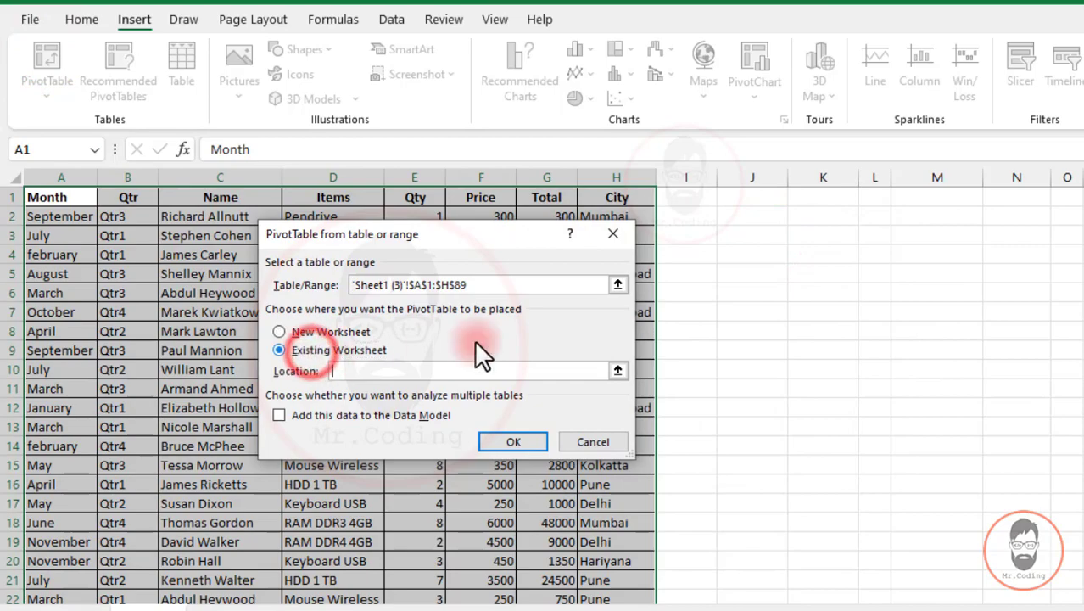
left_click(505, 440)
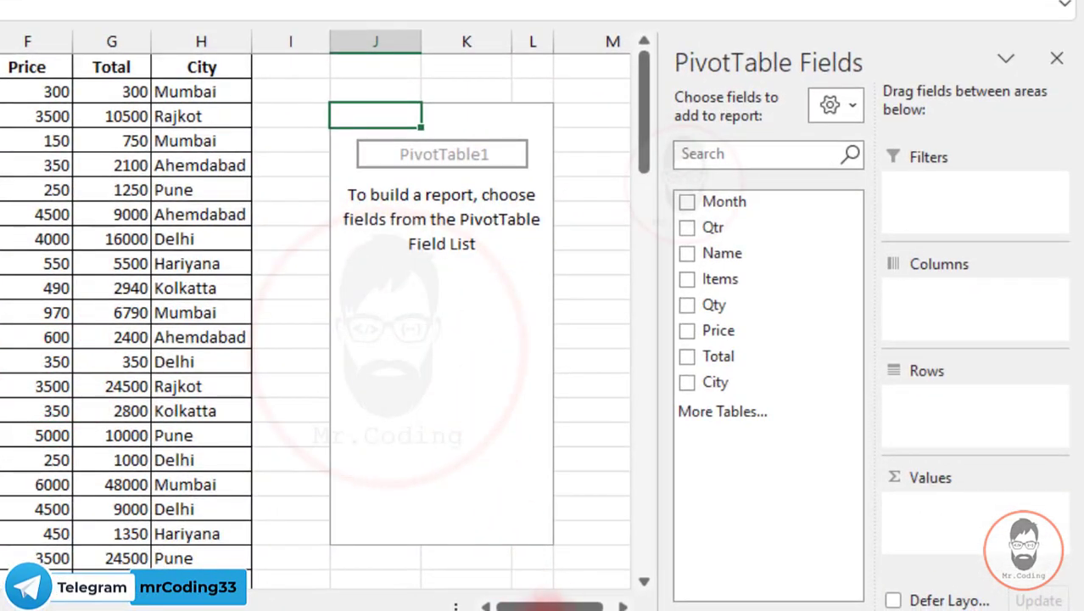
Step: Build the PivotTable with City and Items as rows, Qtr as columns and Qty as values
left_click_drag(585, 607, 594, 607)
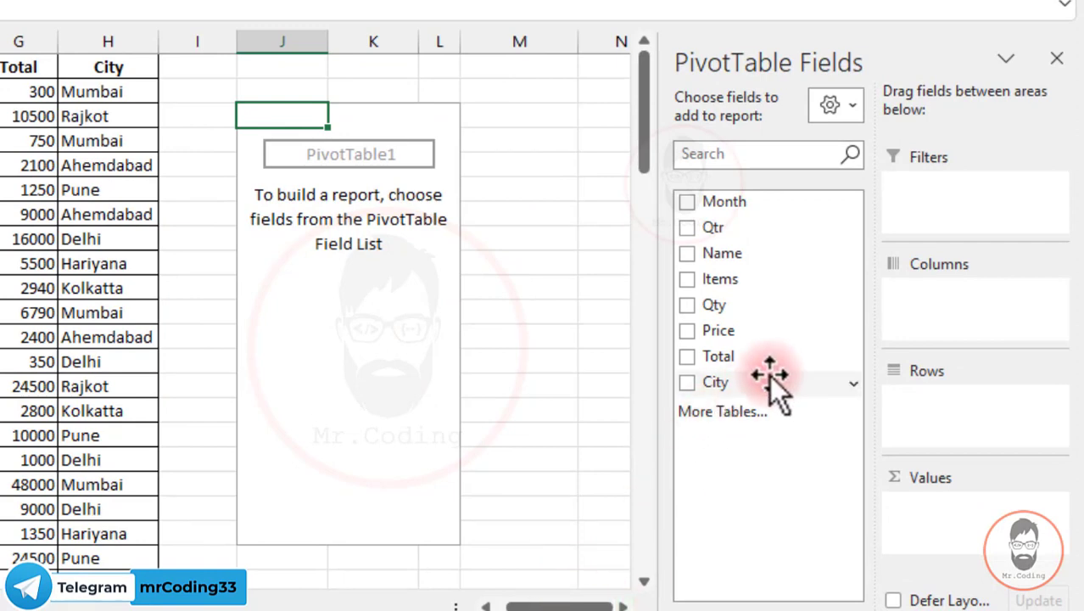
left_click_drag(728, 388, 930, 407)
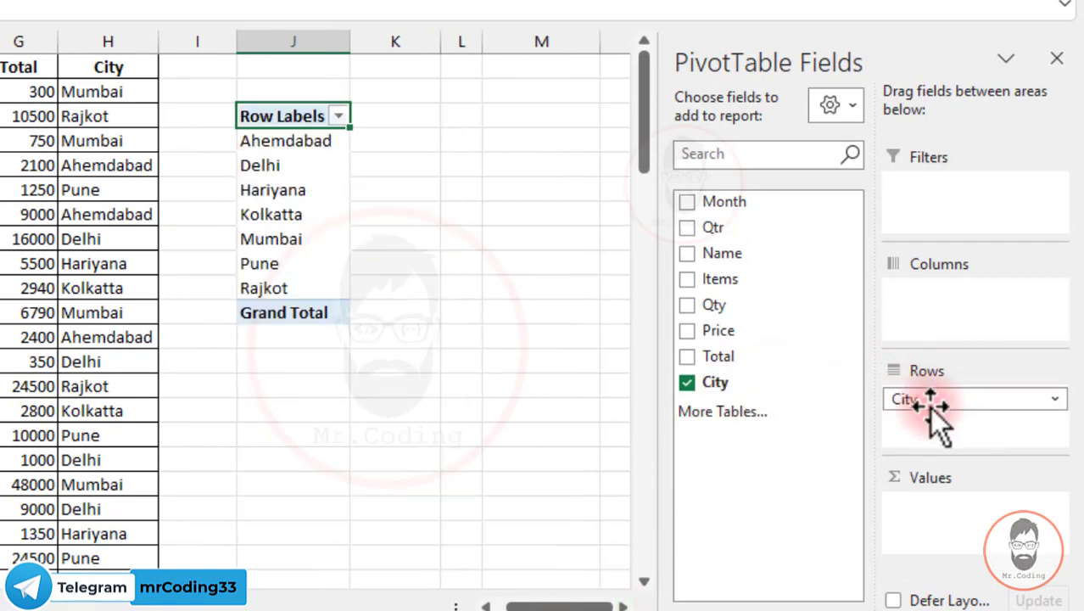
left_click_drag(728, 281, 937, 429)
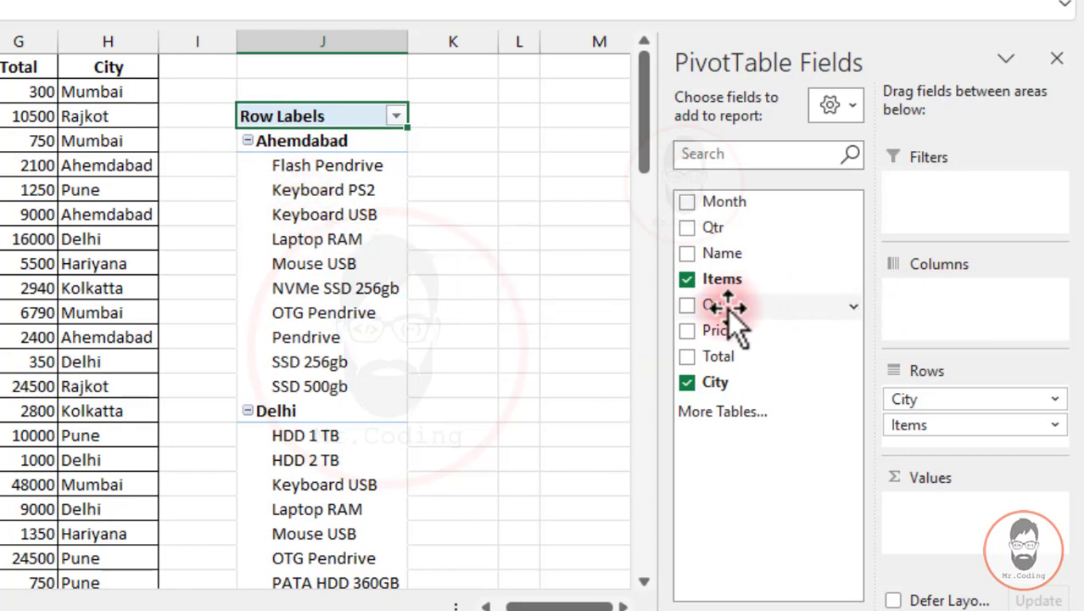
left_click_drag(711, 226, 975, 315)
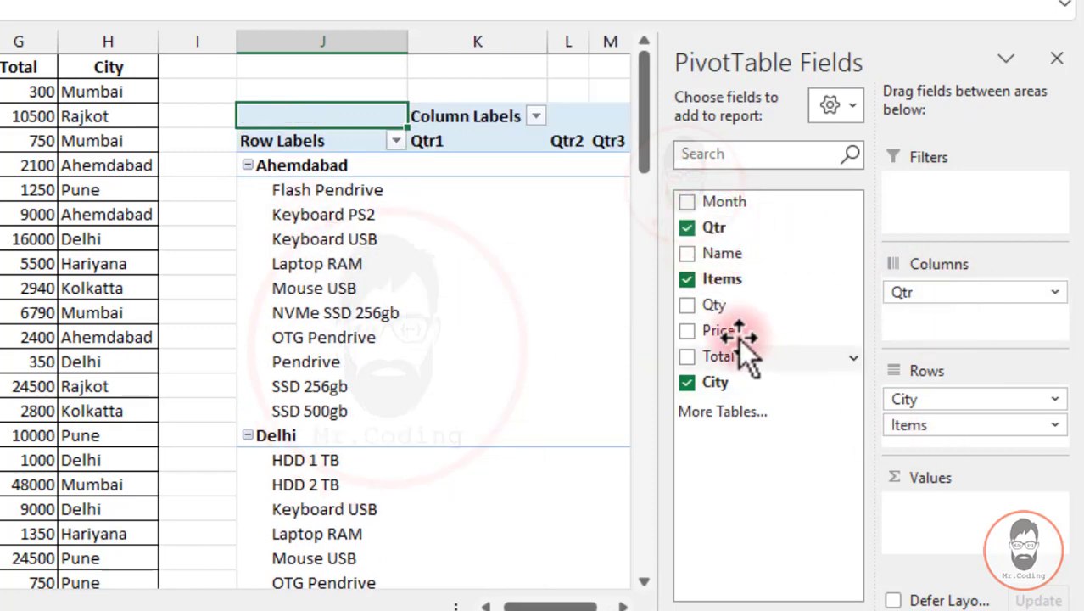
left_click_drag(716, 311, 934, 522)
left_click_drag(537, 607, 553, 608)
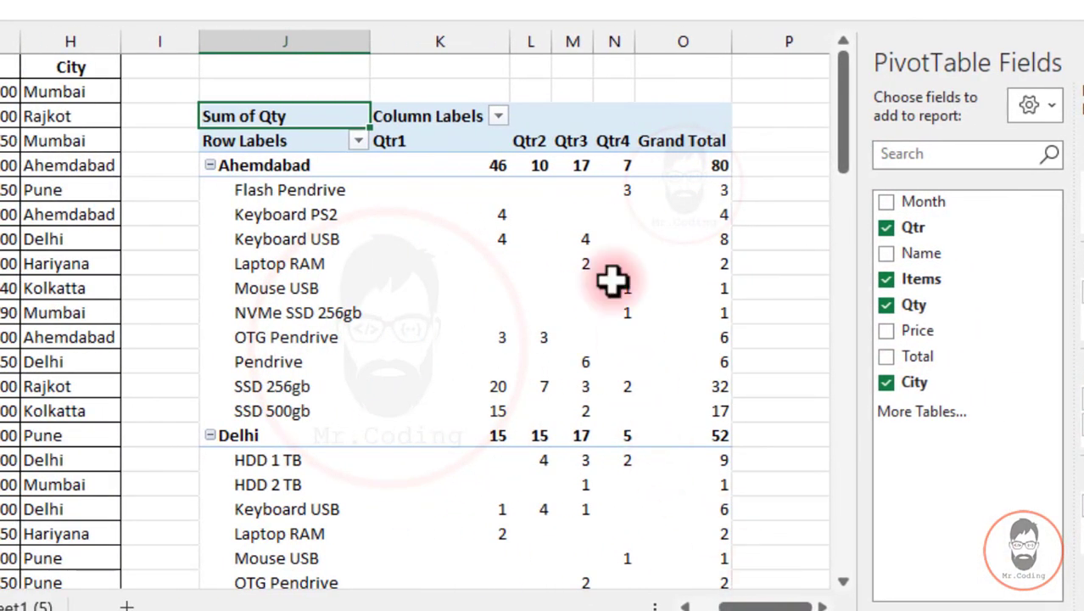
Step: Examine the blank quantity cells in the Ahemdabad group of the PivotTable
left_click(535, 192)
left_click(572, 192)
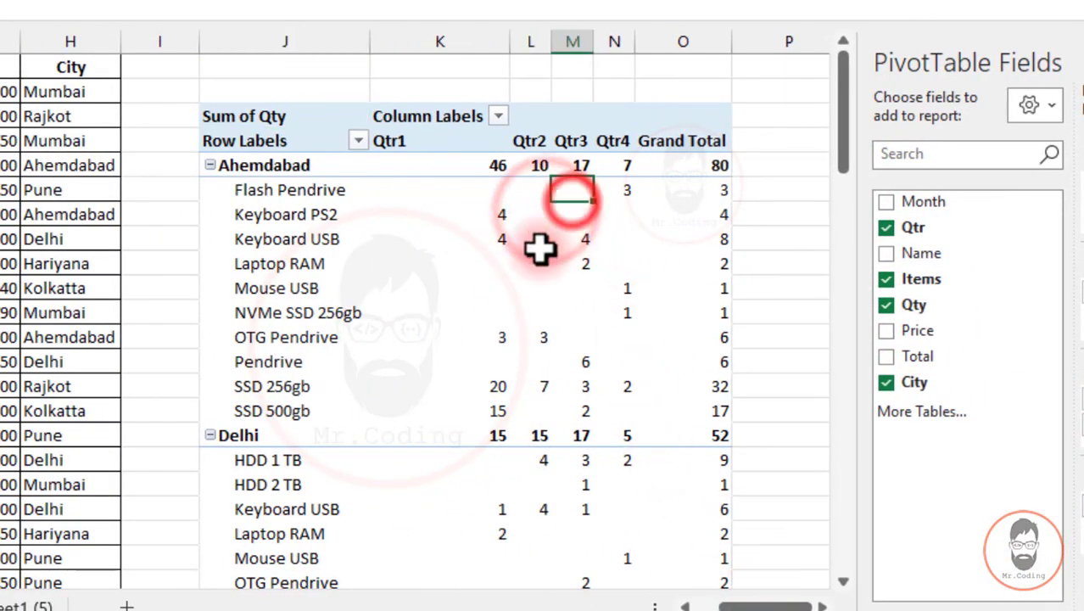
left_click(485, 268)
left_click(533, 286)
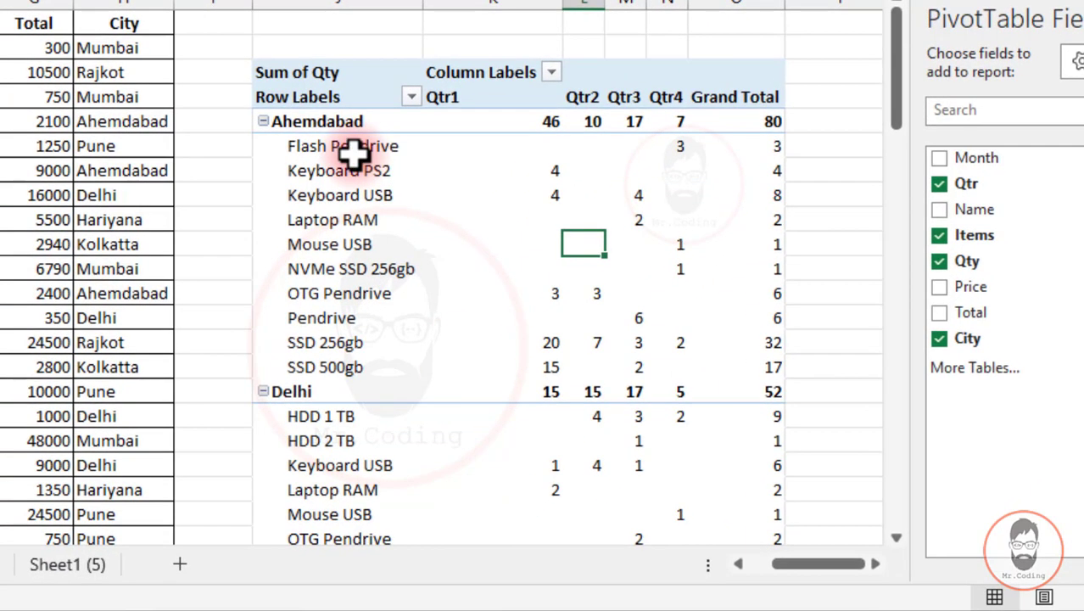
Step: Set the PivotTable options to show 0 for empty cells
right_click(304, 194)
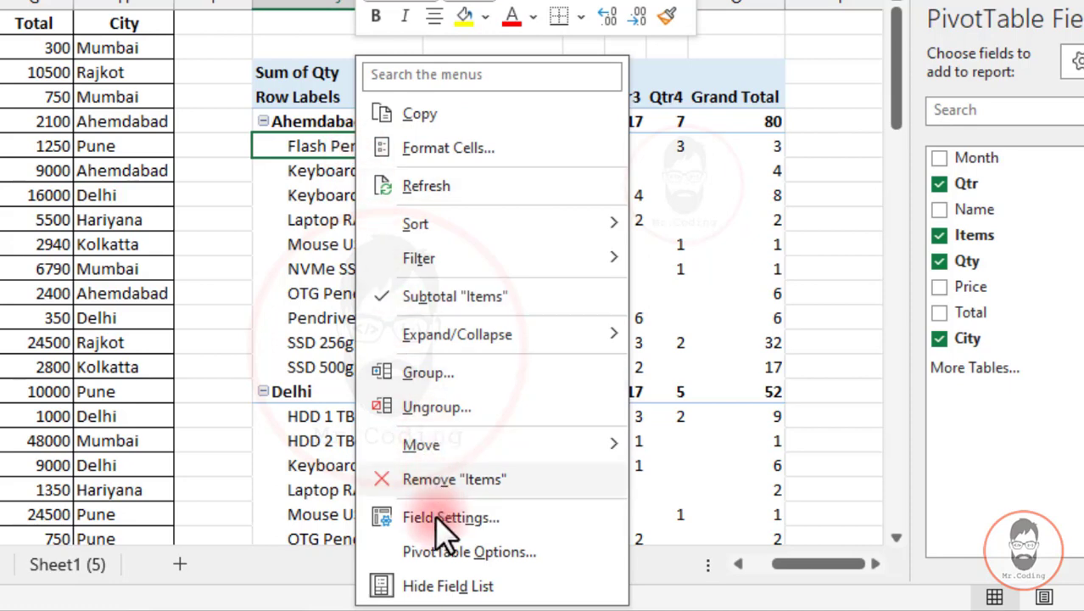
left_click(445, 551)
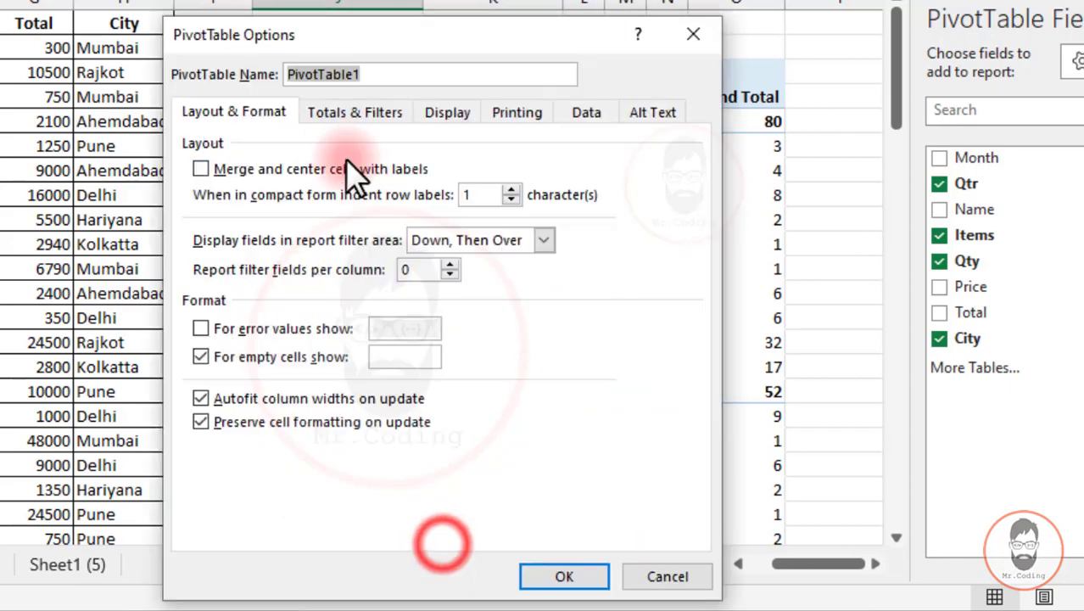
left_click(266, 127)
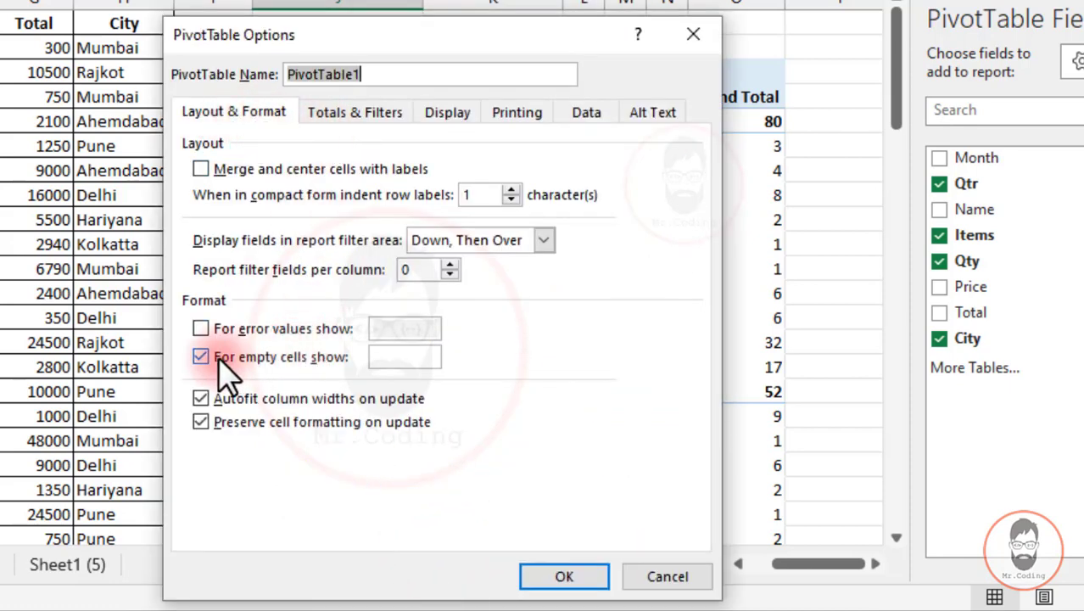
left_click(375, 358)
type("0")
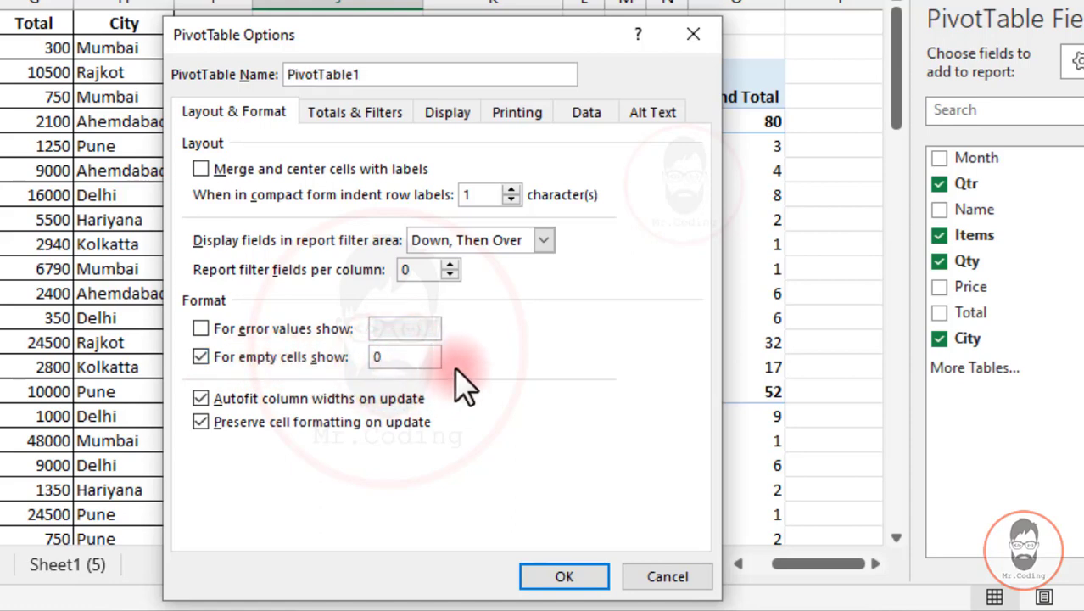
left_click(335, 113)
left_click(464, 116)
left_click(516, 114)
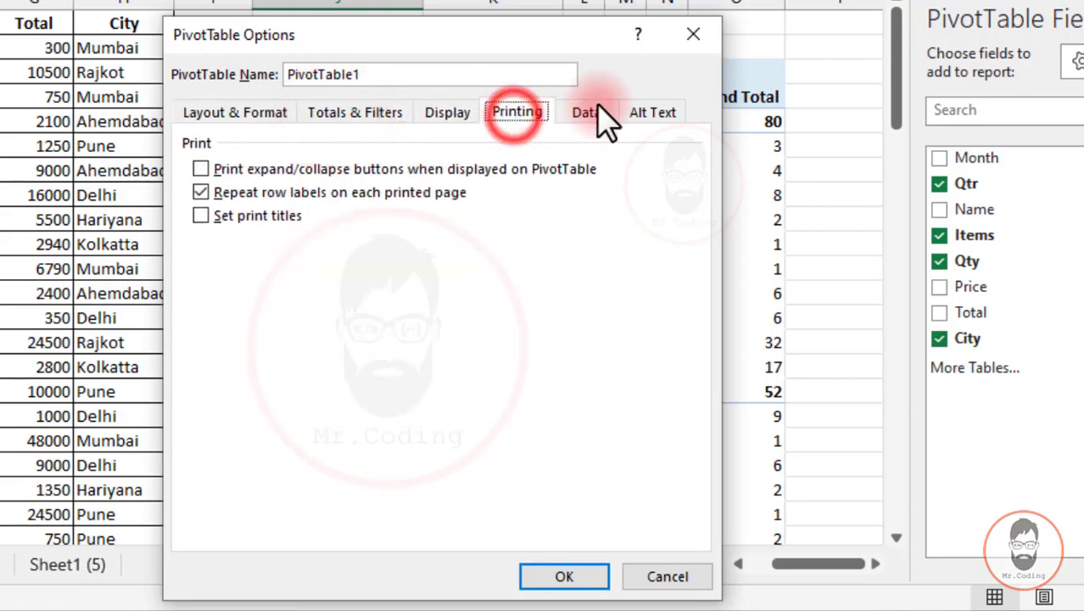
left_click(652, 112)
left_click(242, 111)
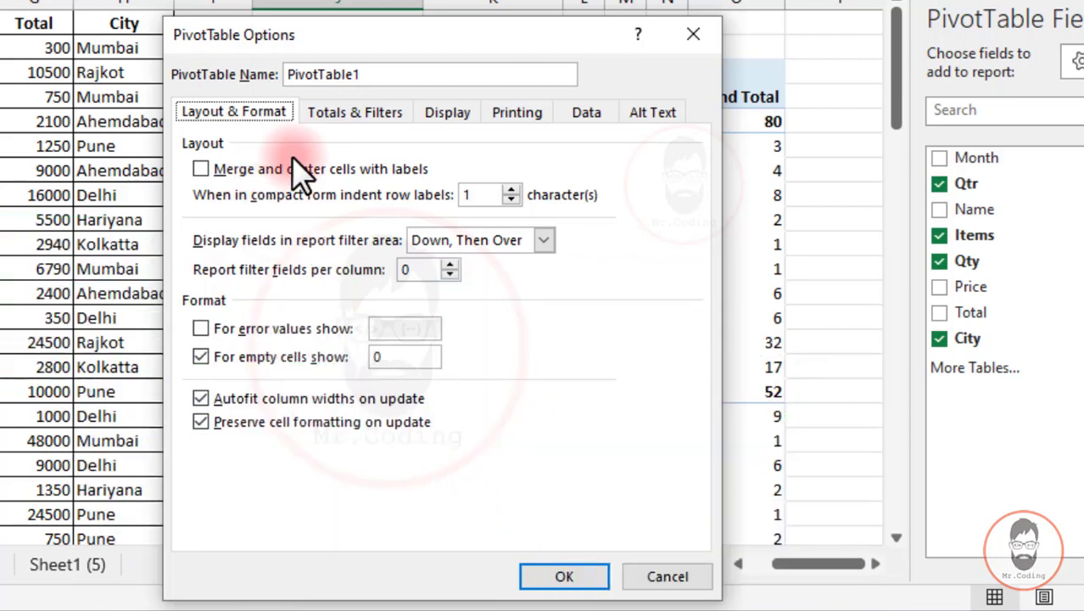
left_click(559, 577)
Step: Check the Qtr1 and Qtr2 quantity cells of several Ahemdabad items
left_click(553, 246)
left_click_drag(554, 249, 584, 266)
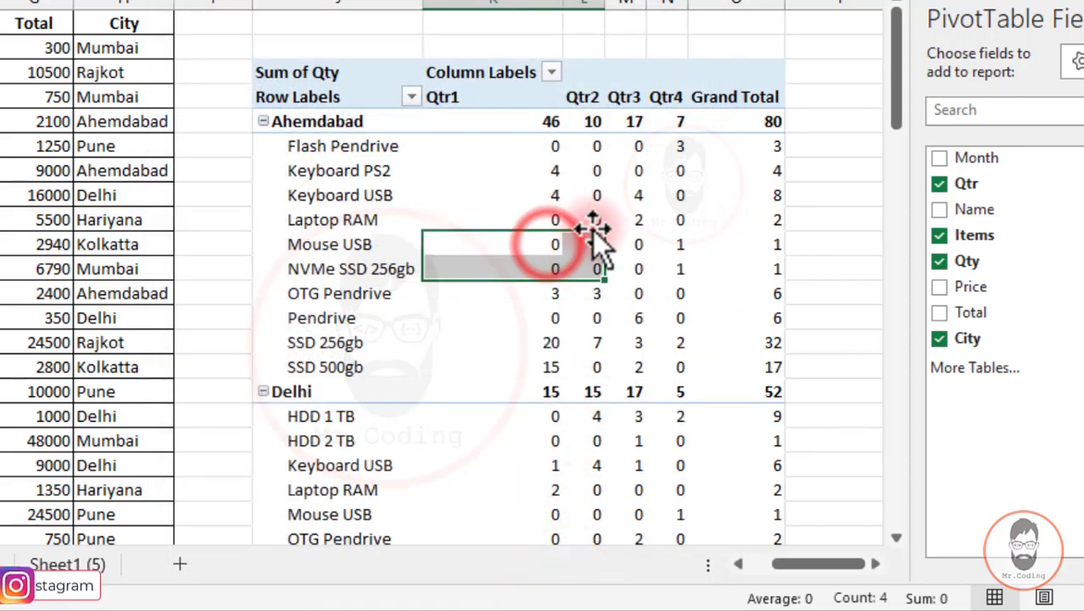
left_click(595, 220)
left_click(595, 172)
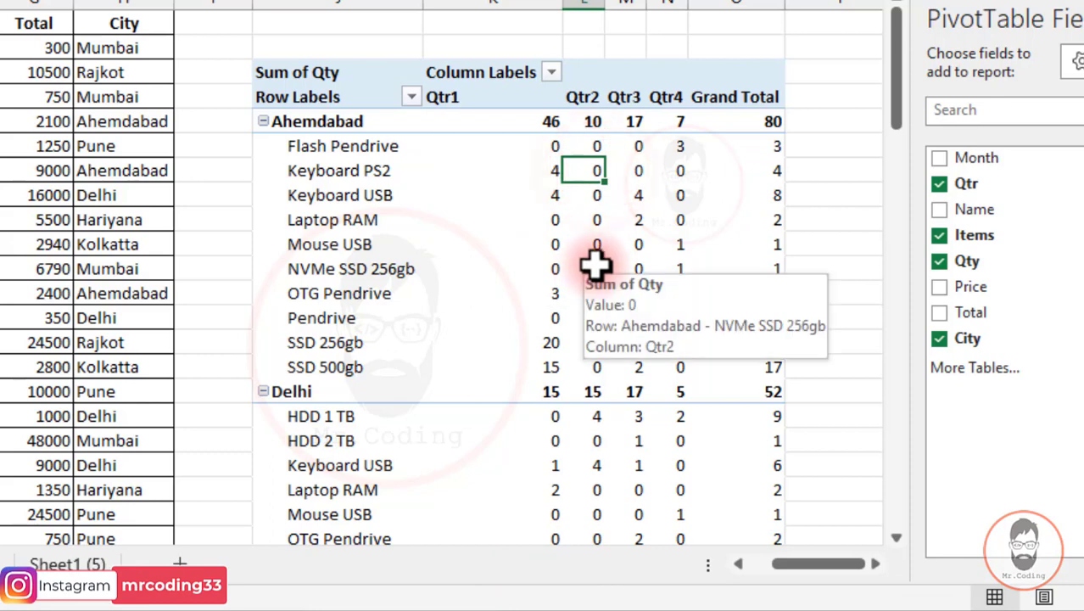
Step: Review the label filter and value filter options available for the City row field
left_click(410, 97)
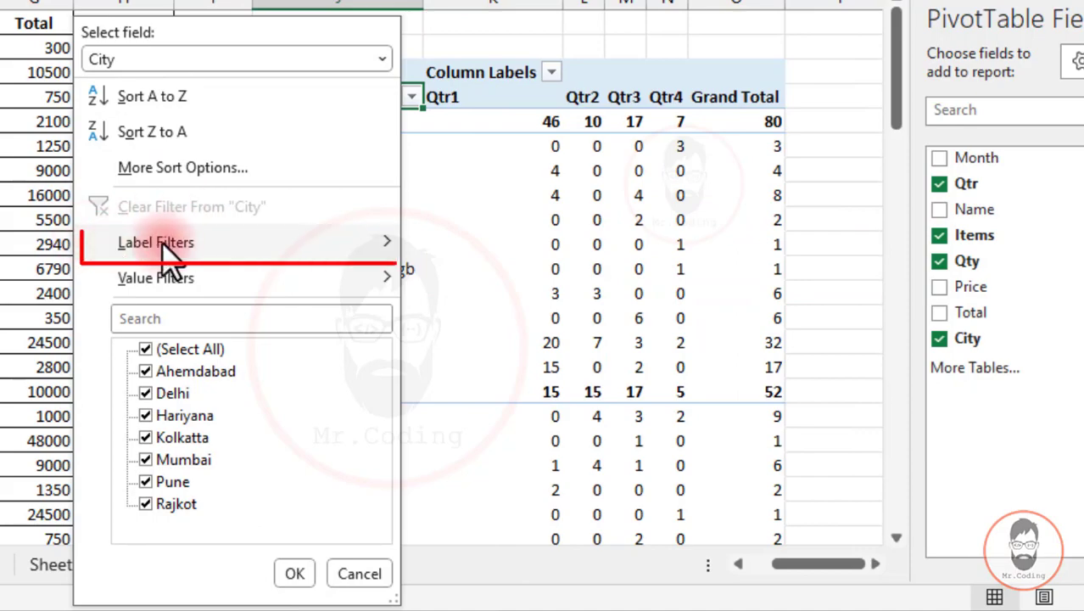
mouse_move(400, 248)
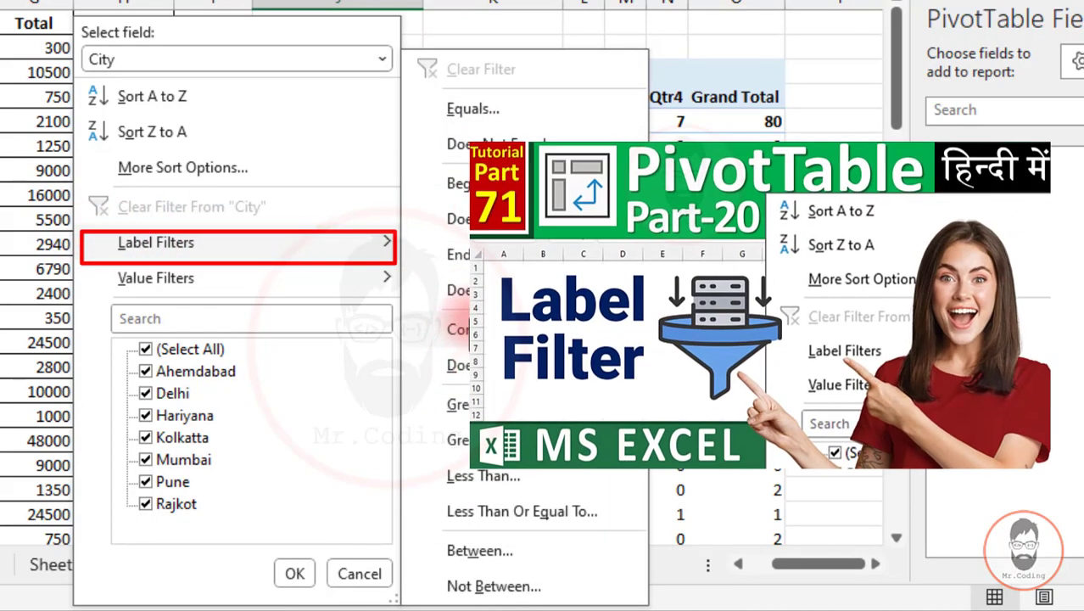
mouse_move(397, 284)
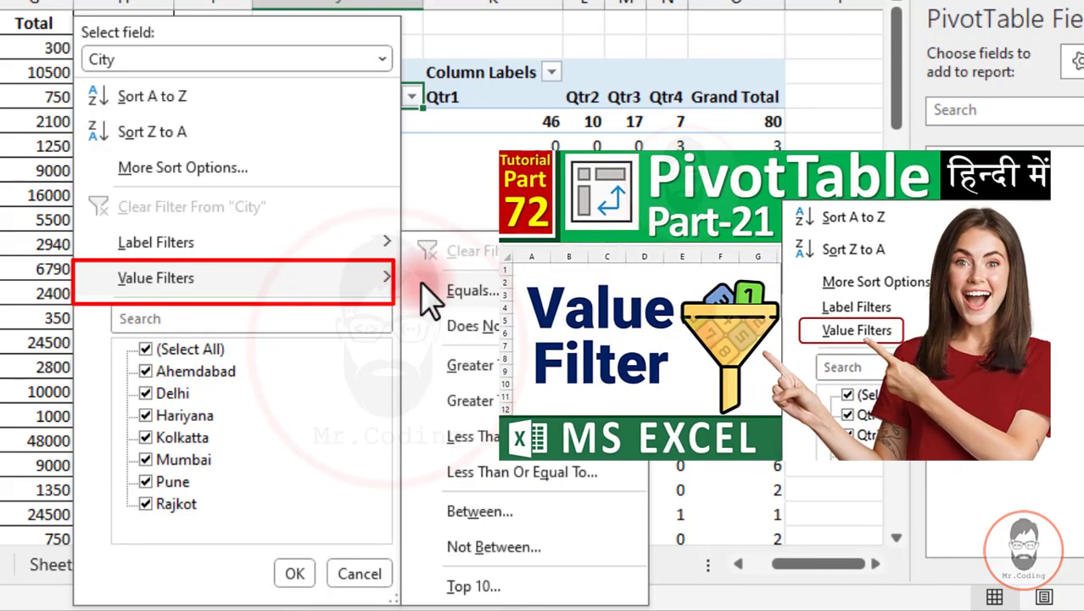
mouse_move(348, 247)
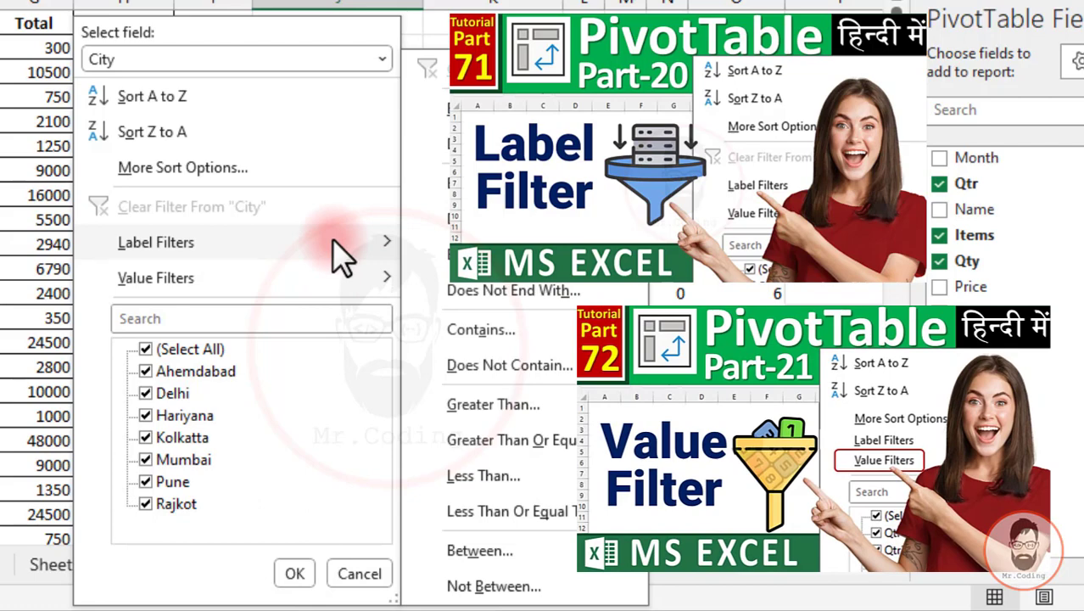
mouse_move(318, 280)
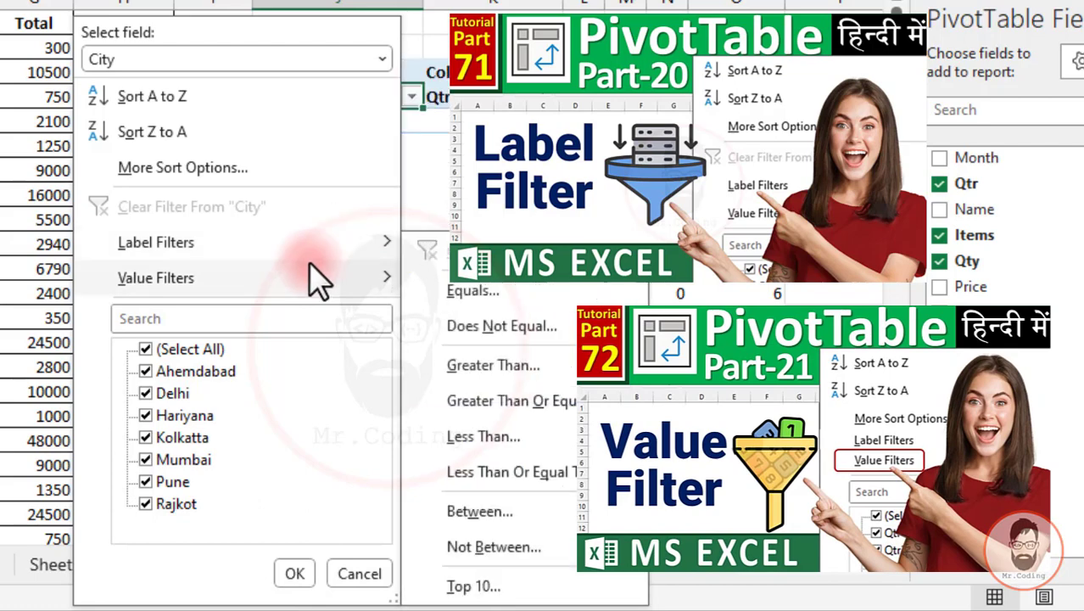
left_click(308, 211)
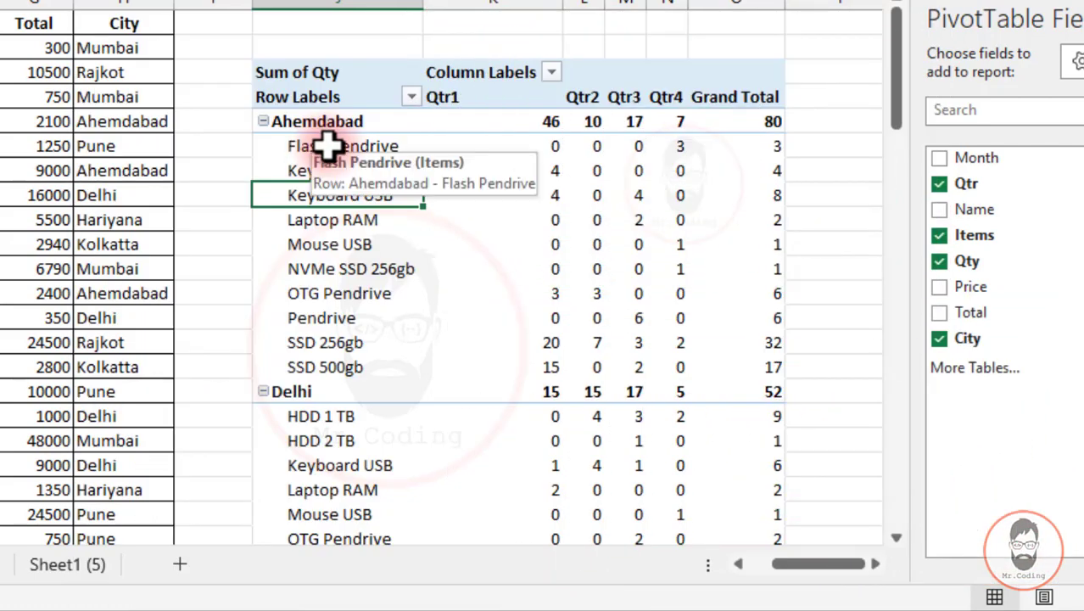
Step: Examine the item names listed under the Ahemdabad and Delhi groups
left_click_drag(335, 145, 351, 343)
scroll(351, 314, "down", 2)
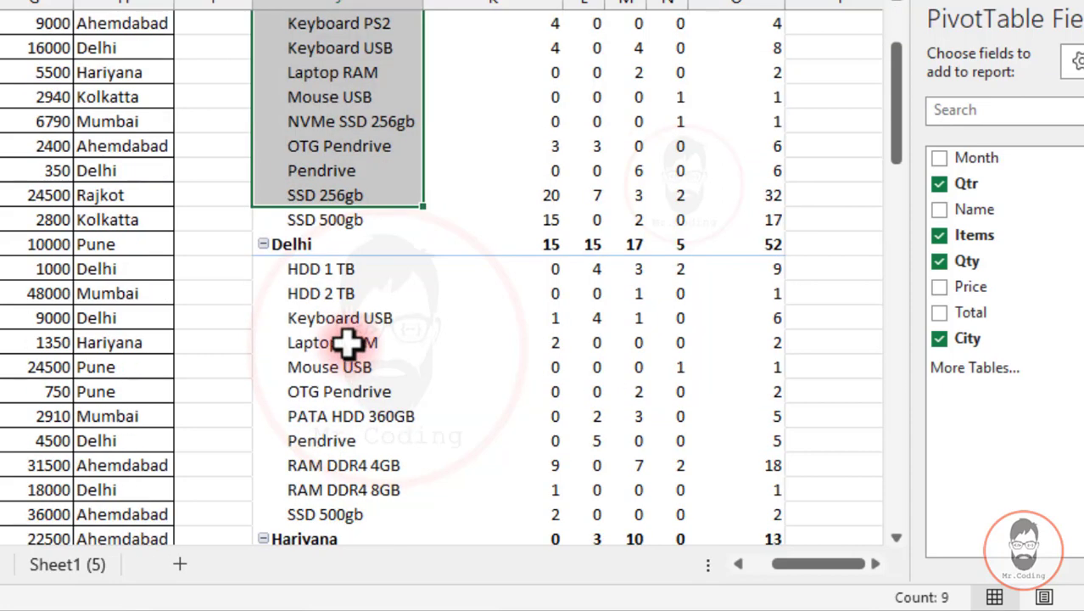
left_click_drag(322, 274, 340, 391)
scroll(340, 356, "up", 2)
left_click(322, 234)
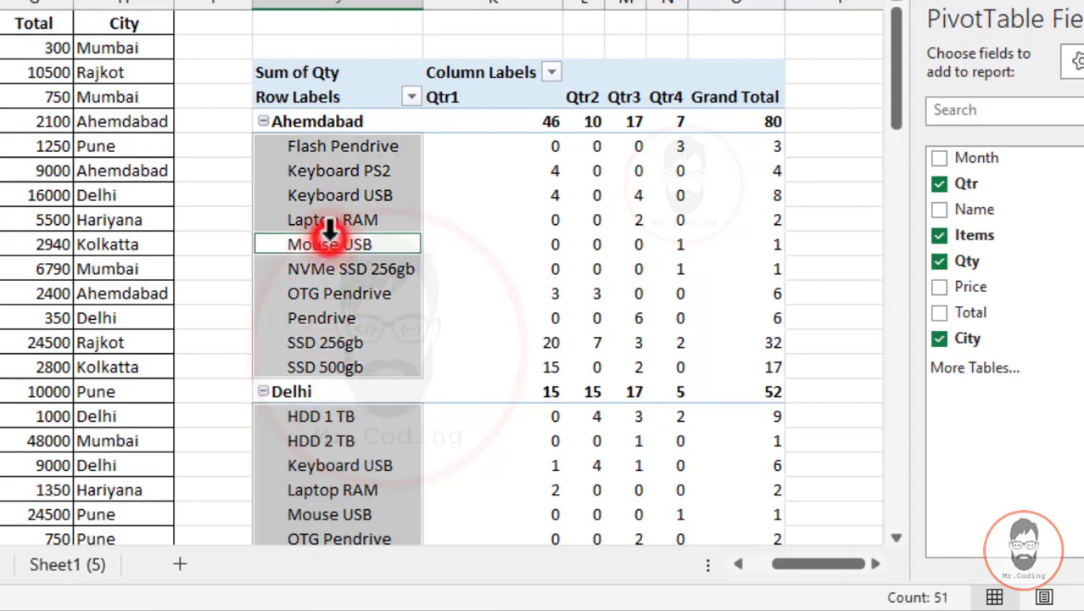
left_click(367, 247)
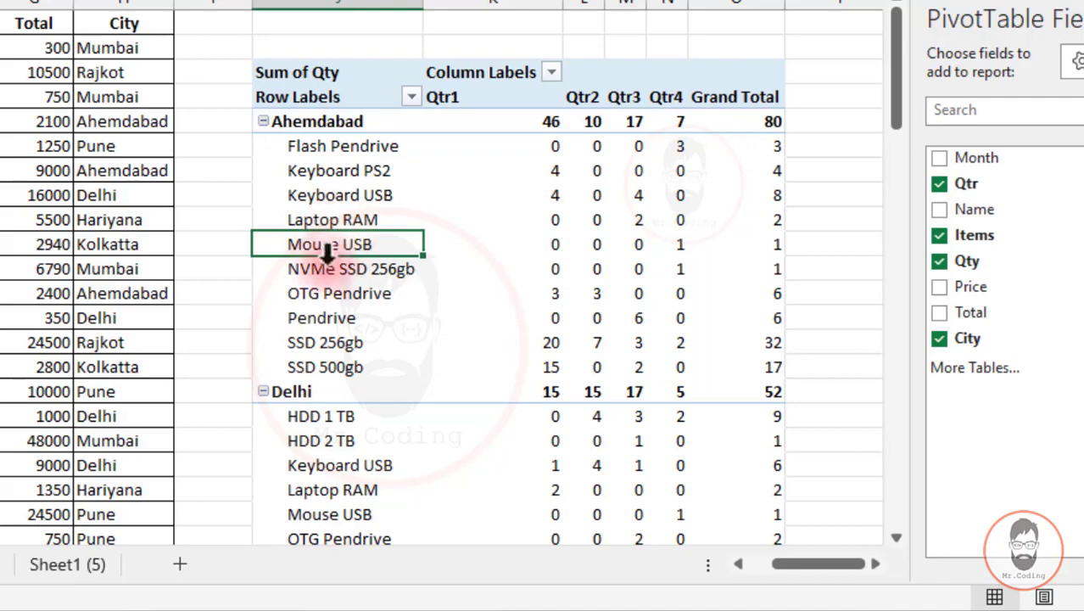
Step: Apply a label filter to the City row field that shows only cities beginning with M
left_click(410, 97)
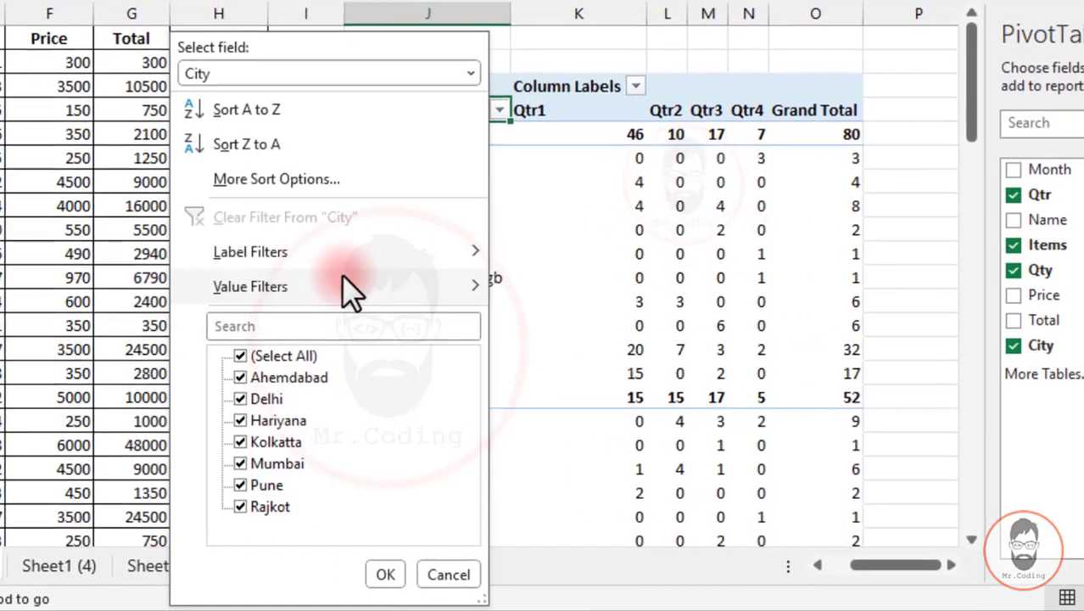
mouse_move(254, 241)
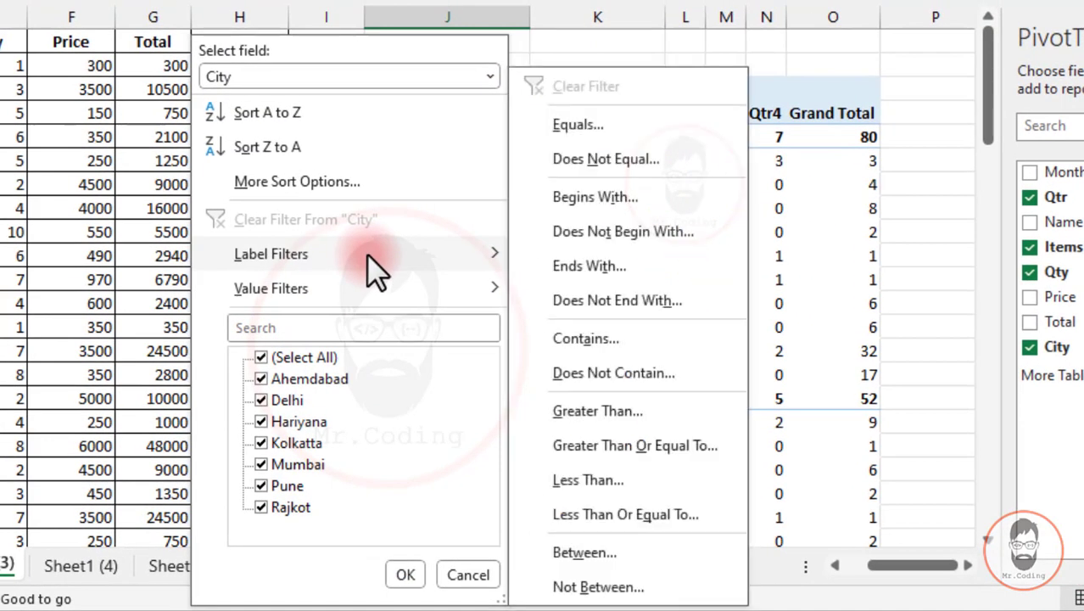
left_click(593, 197)
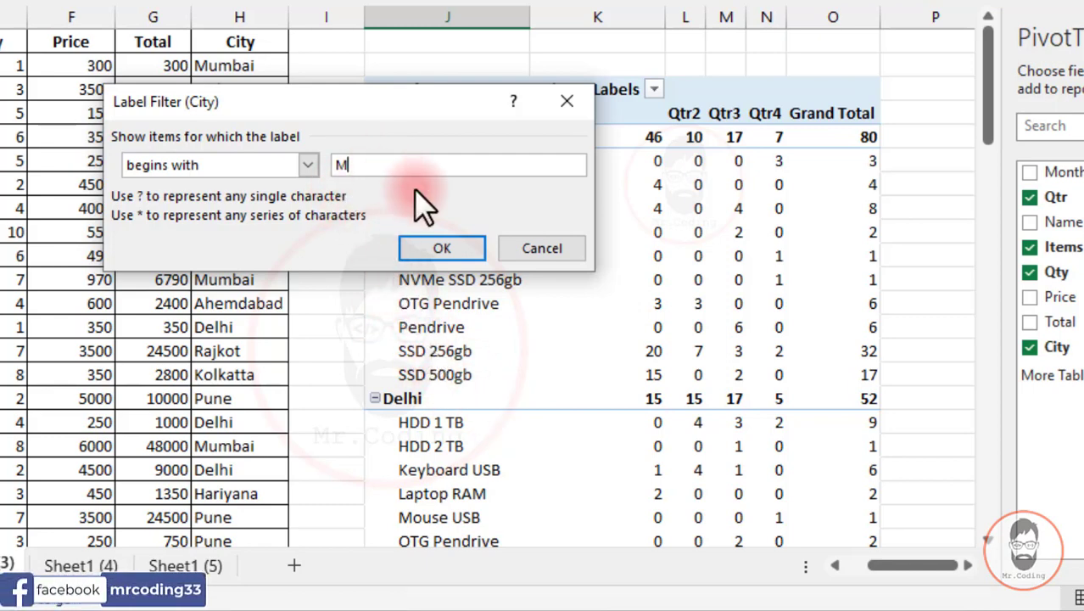
left_click(436, 247)
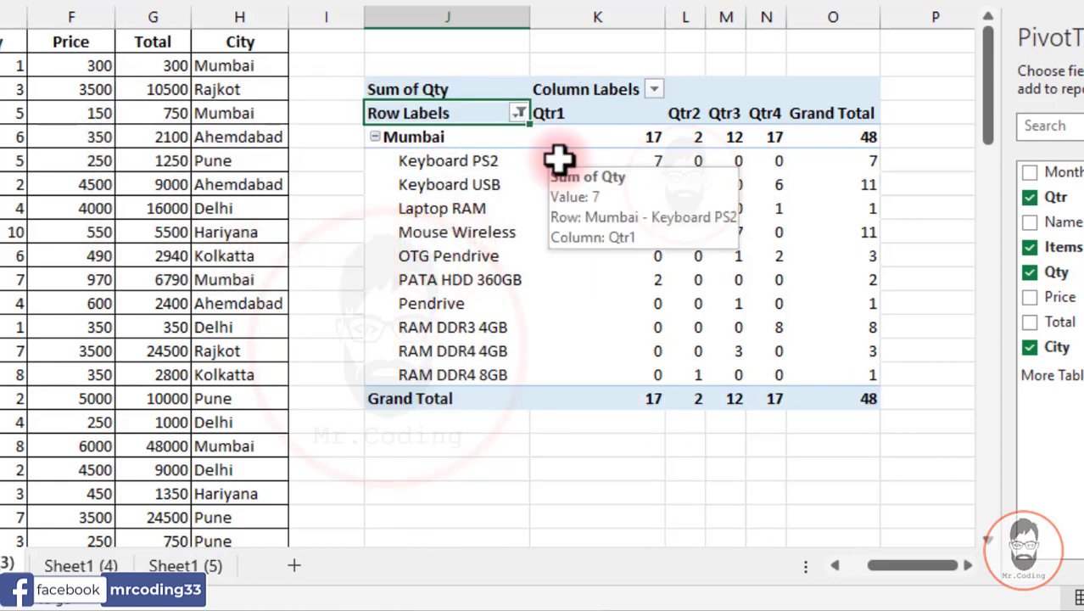
Step: Examine the items listed under the Mumbai group in the filtered PivotTable
left_click(458, 137)
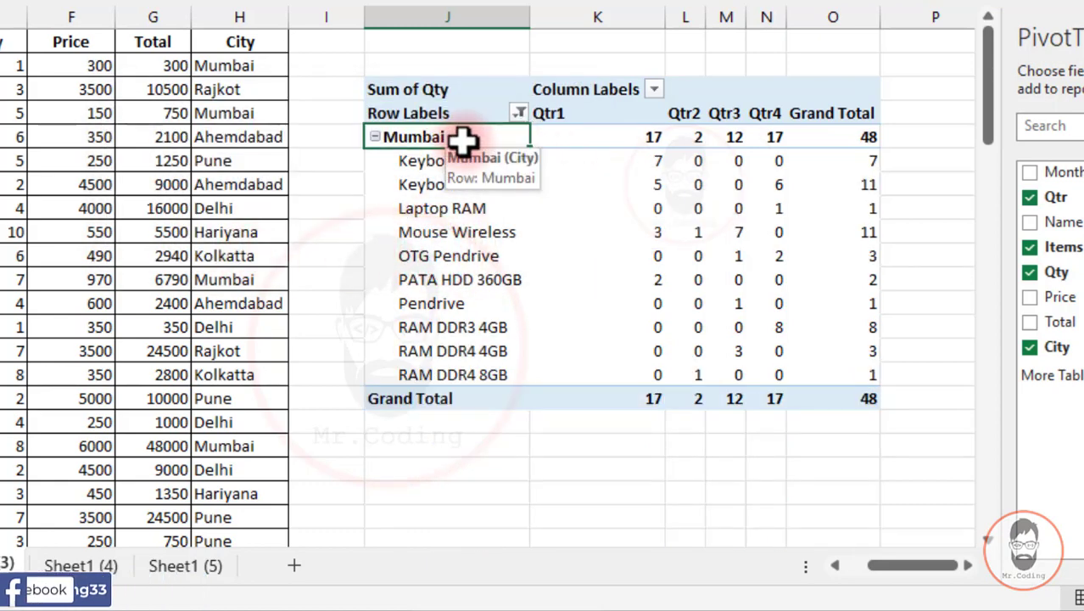
left_click_drag(423, 165, 446, 375)
left_click(489, 139)
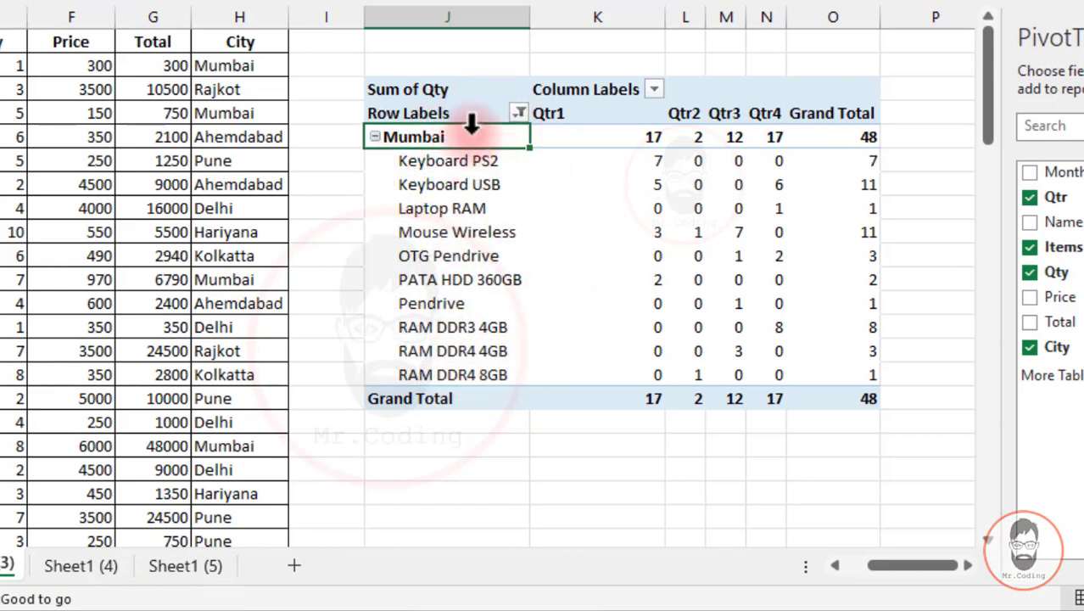
left_click(423, 162)
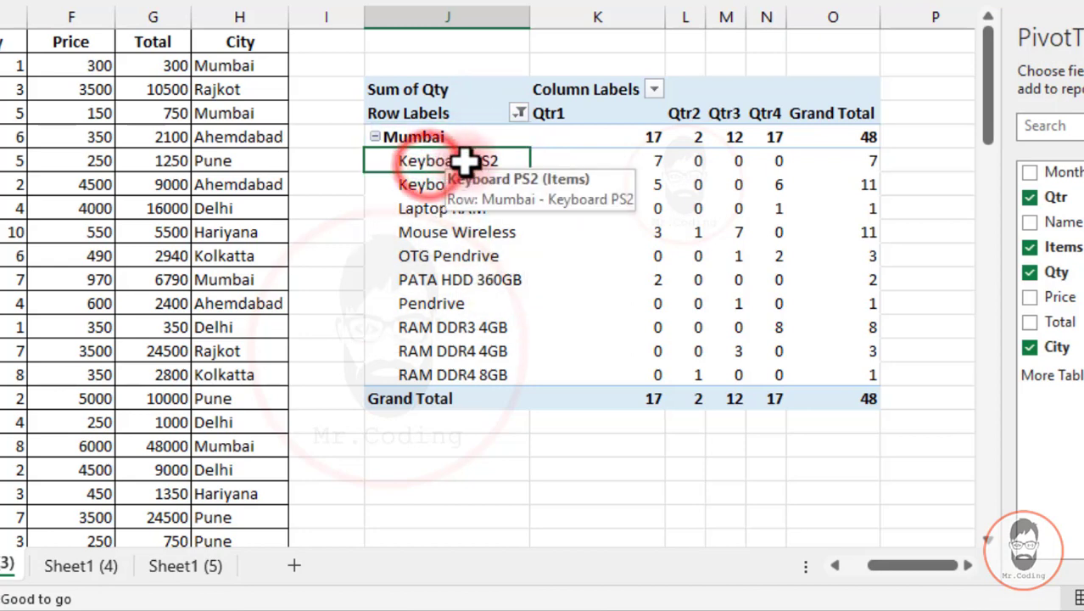
left_click_drag(465, 162, 484, 371)
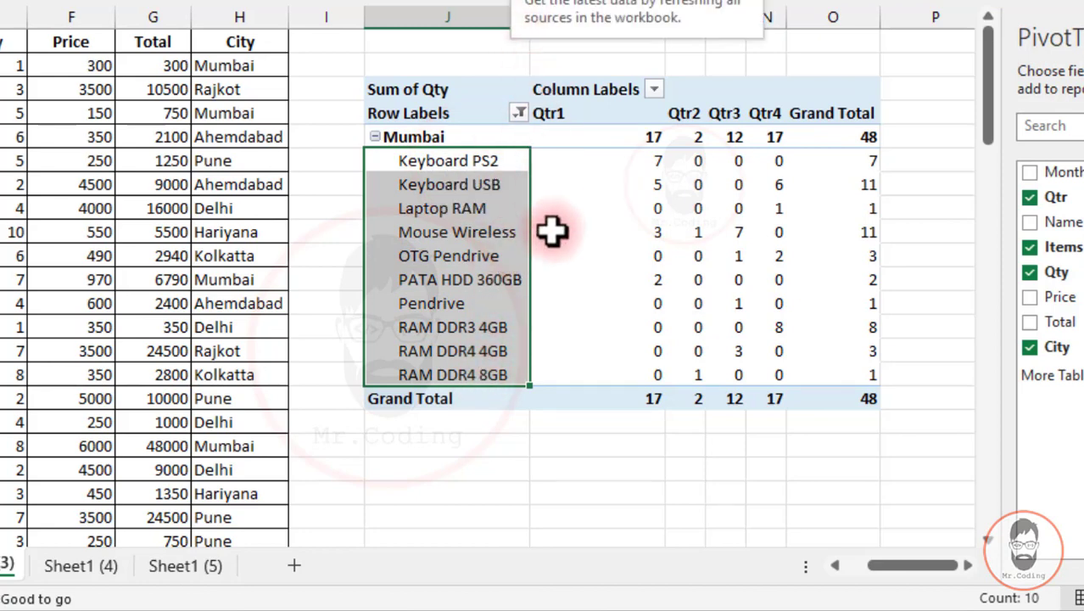
Step: Clear the label filter from the City row field
left_click(472, 112)
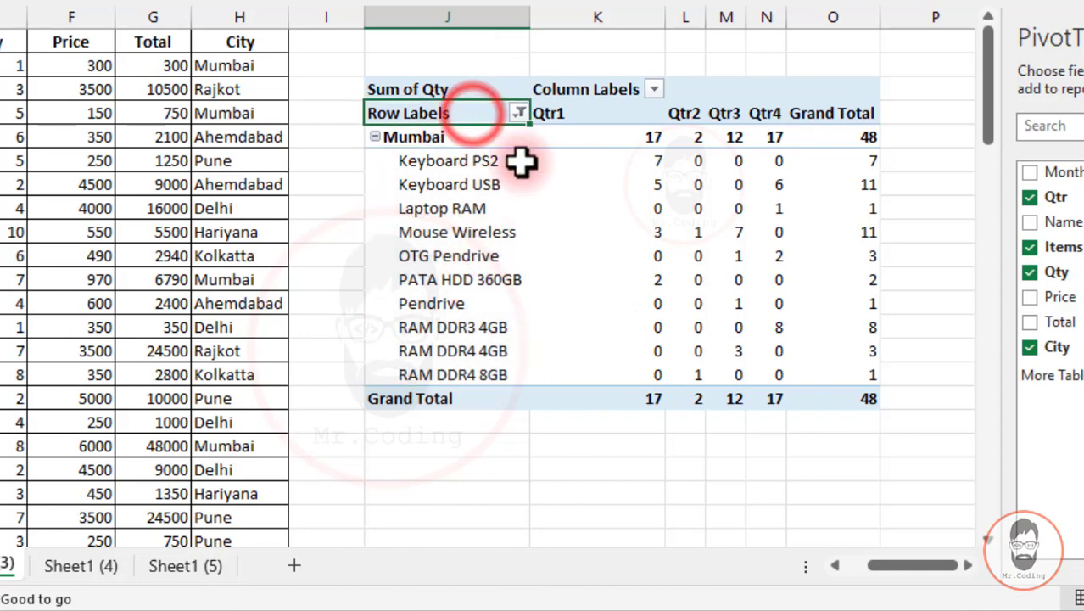
left_click(519, 111)
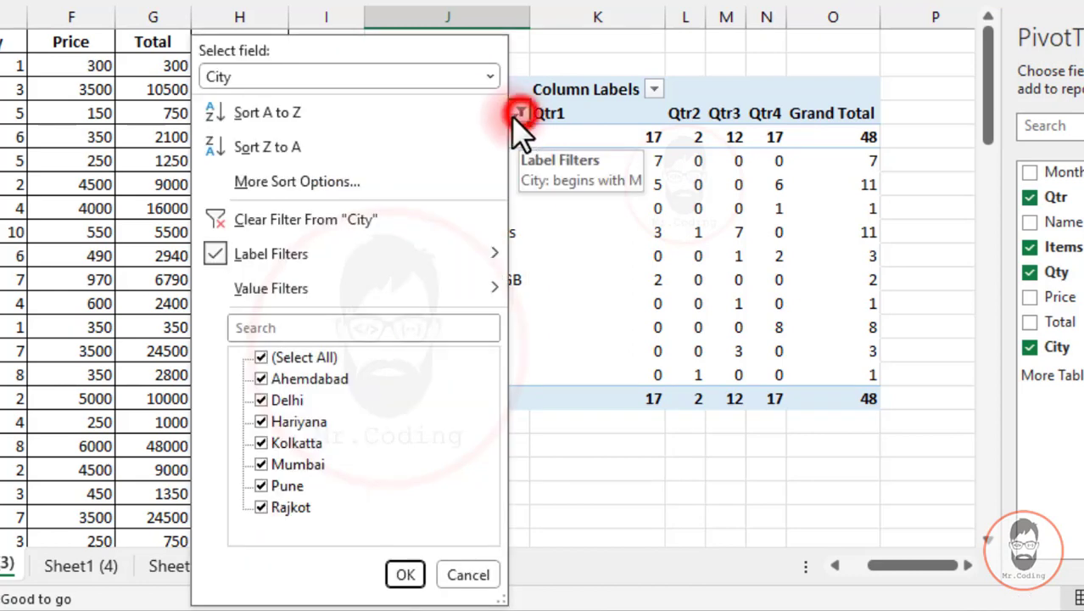
left_click(287, 218)
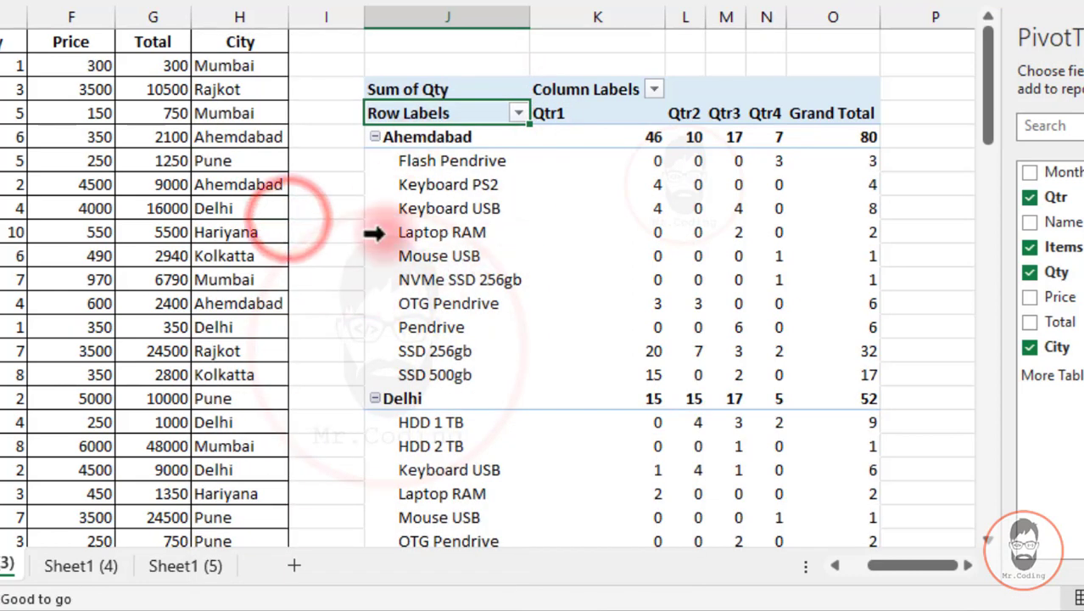
left_click(549, 209)
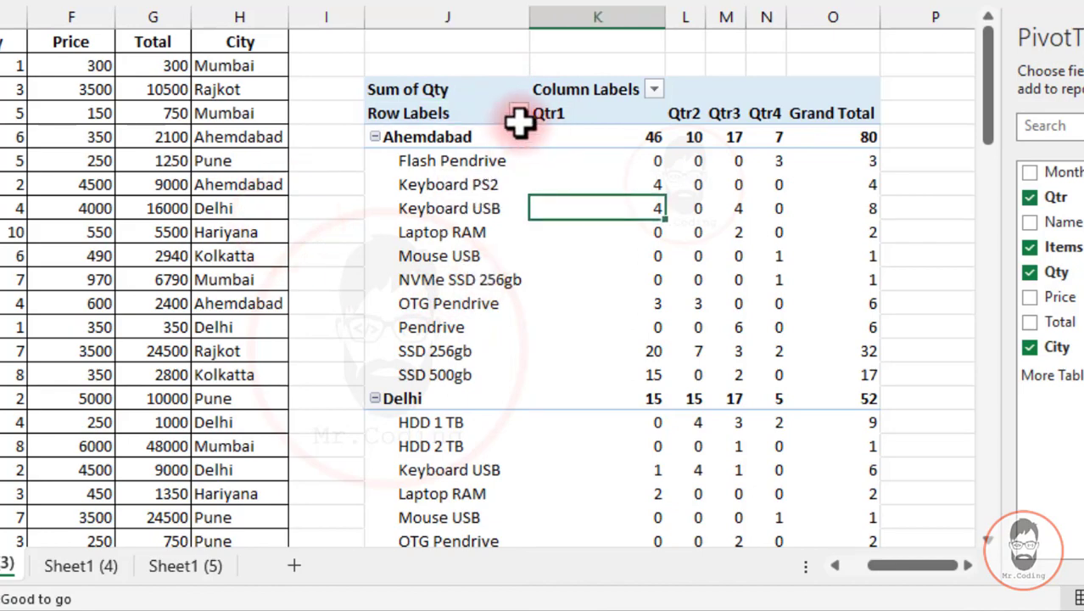
Step: Compare the filter lists of the Items and City row fields by switching the selected field between them
left_click(515, 111)
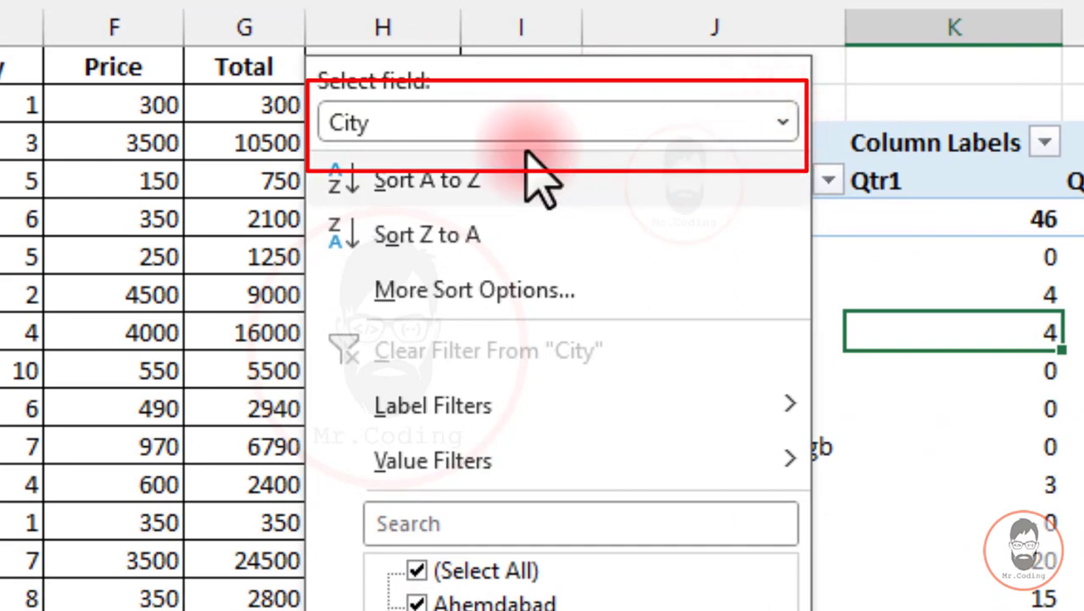
left_click(779, 121)
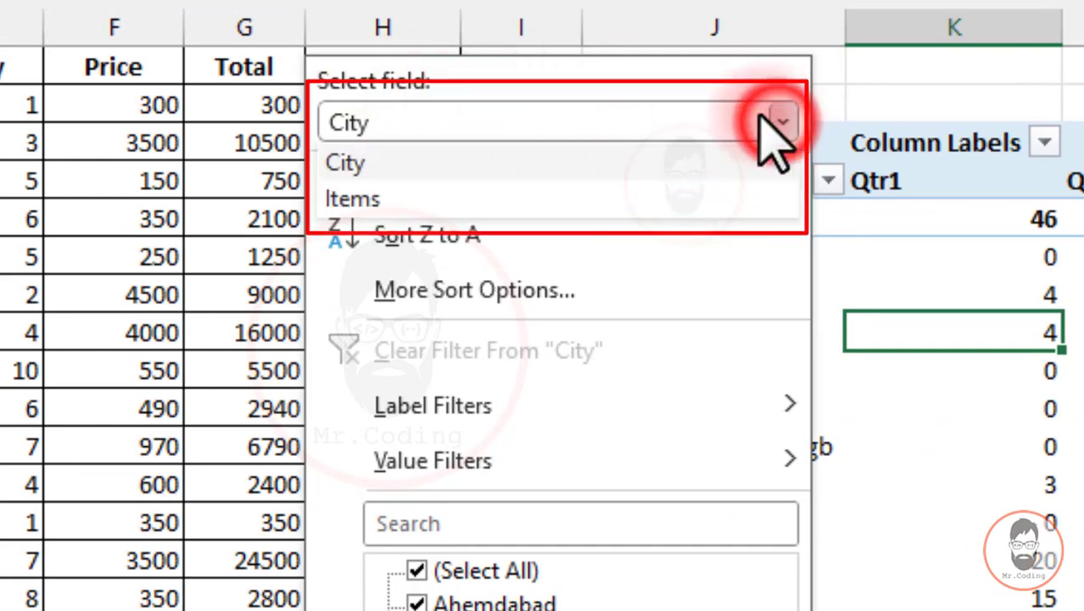
left_click(354, 202)
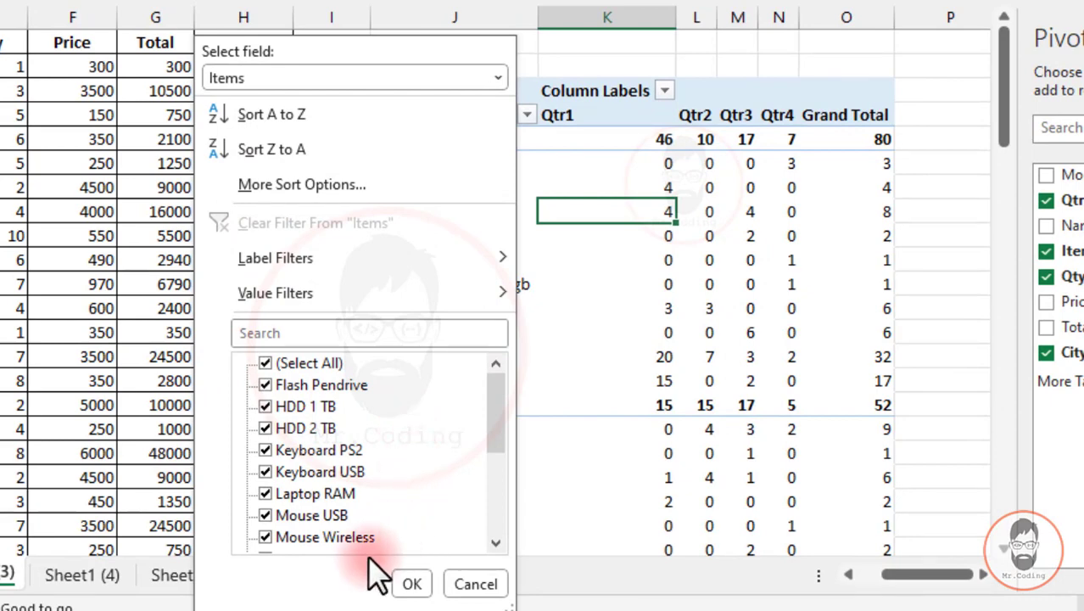
left_click(389, 78)
left_click(267, 103)
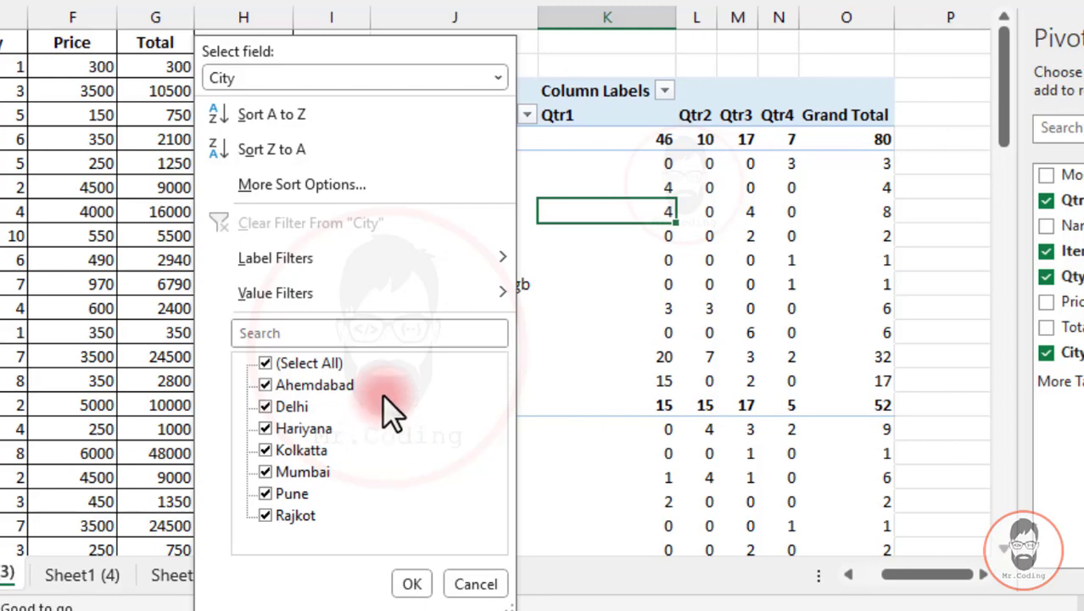
Step: Apply a label filter to the Items row field that shows only items beginning with M
left_click(427, 75)
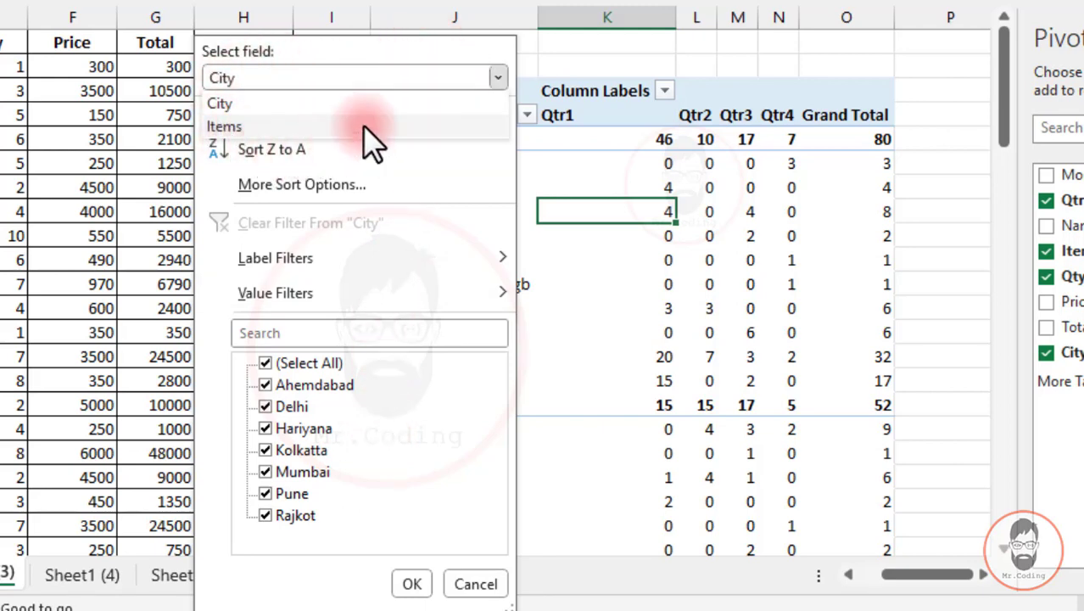
left_click(226, 128)
mouse_move(385, 254)
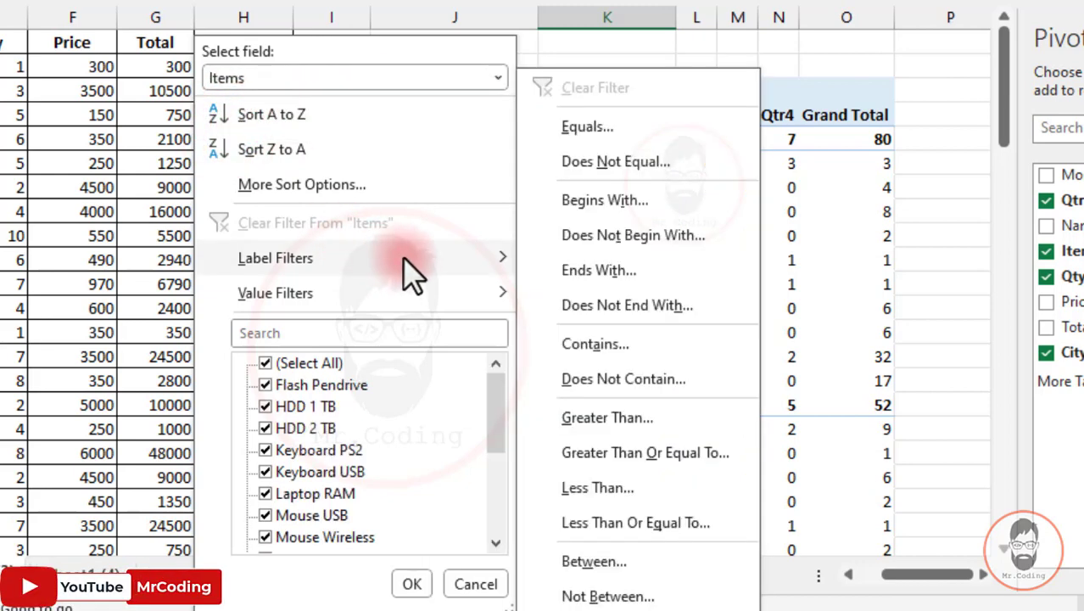
left_click(585, 202)
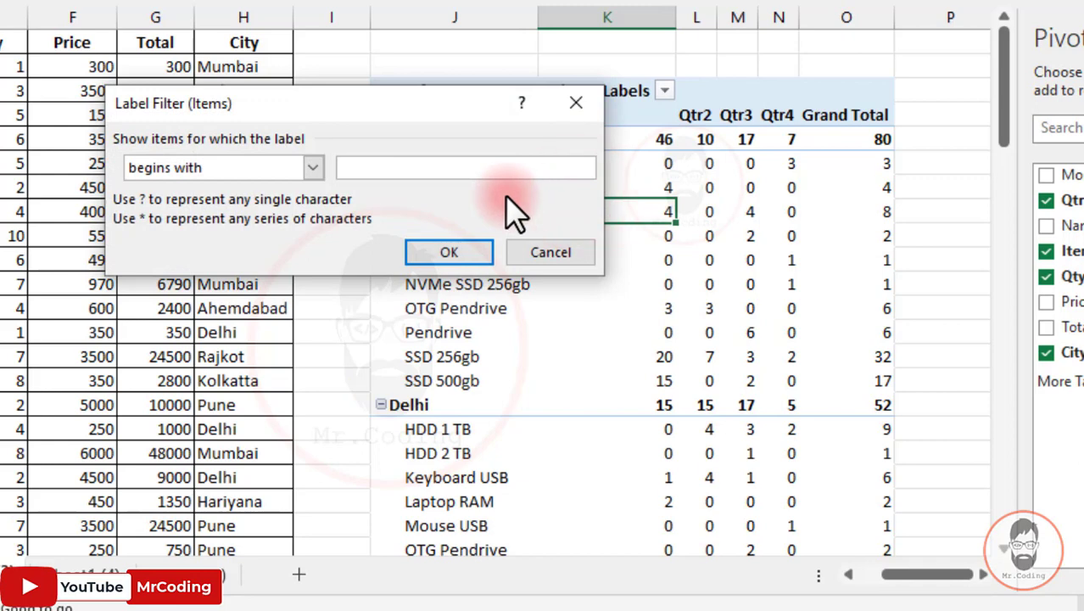
type("M")
left_click(447, 252)
Step: Examine which items are listed under each city in the PivotTable filtered by item label
left_click(387, 143)
left_click(392, 187)
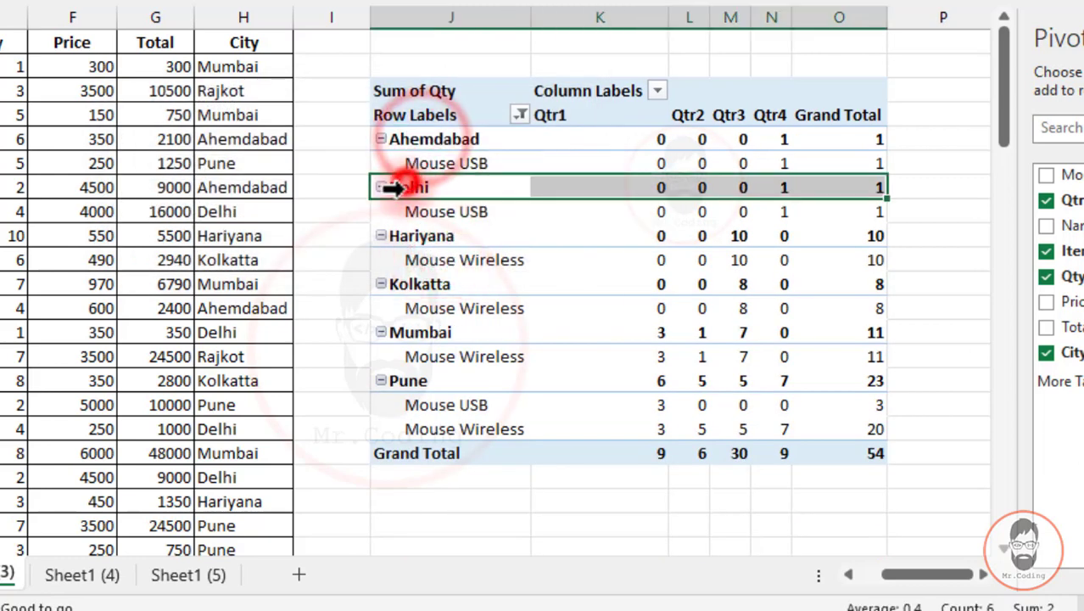
left_click(407, 237)
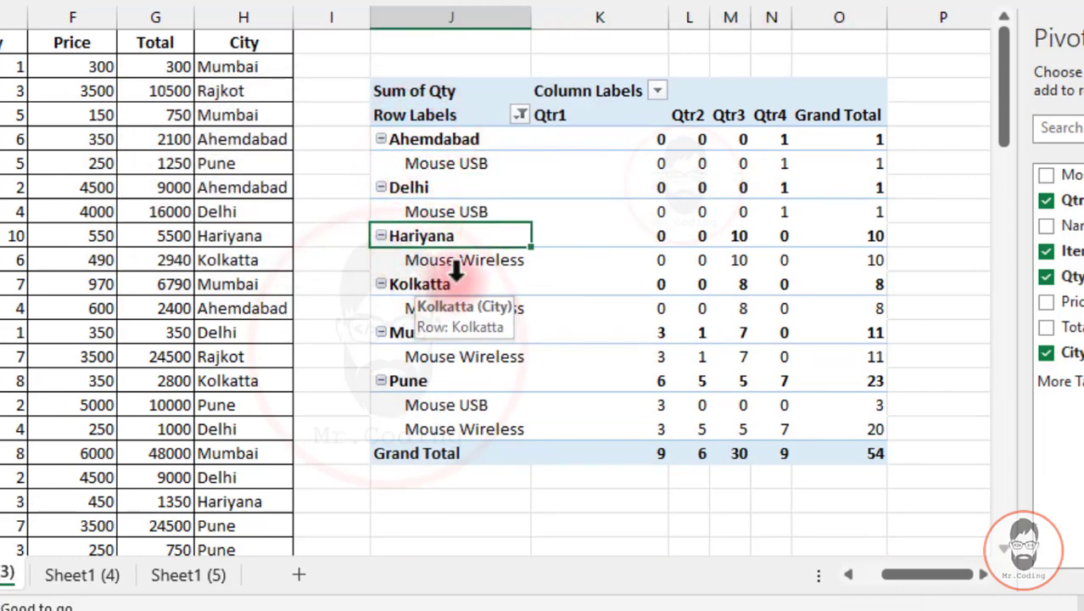
left_click(509, 259)
left_click(474, 308)
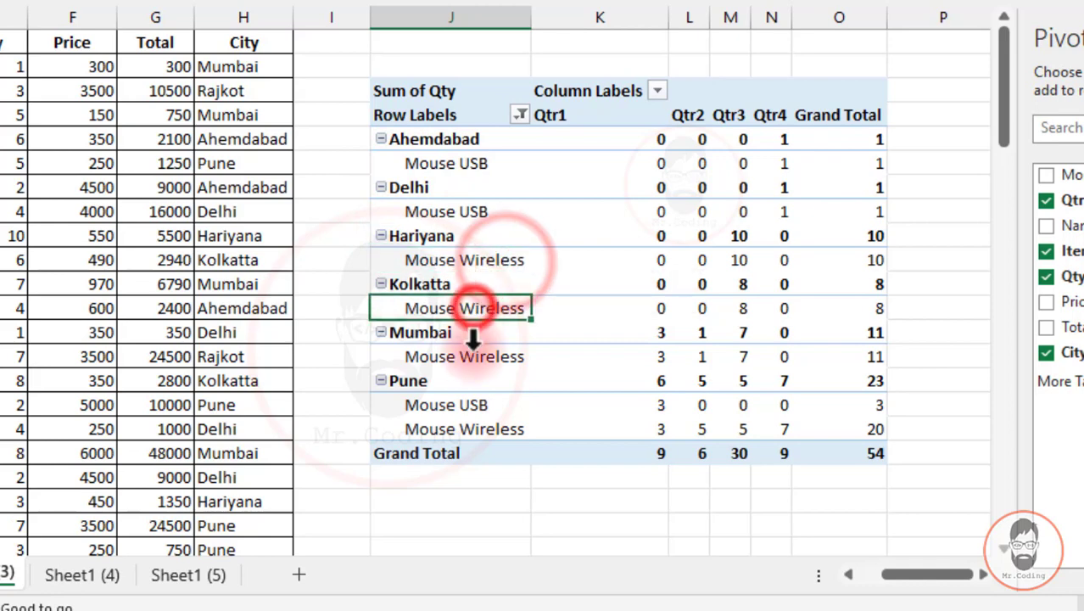
left_click(464, 356)
left_click(466, 405)
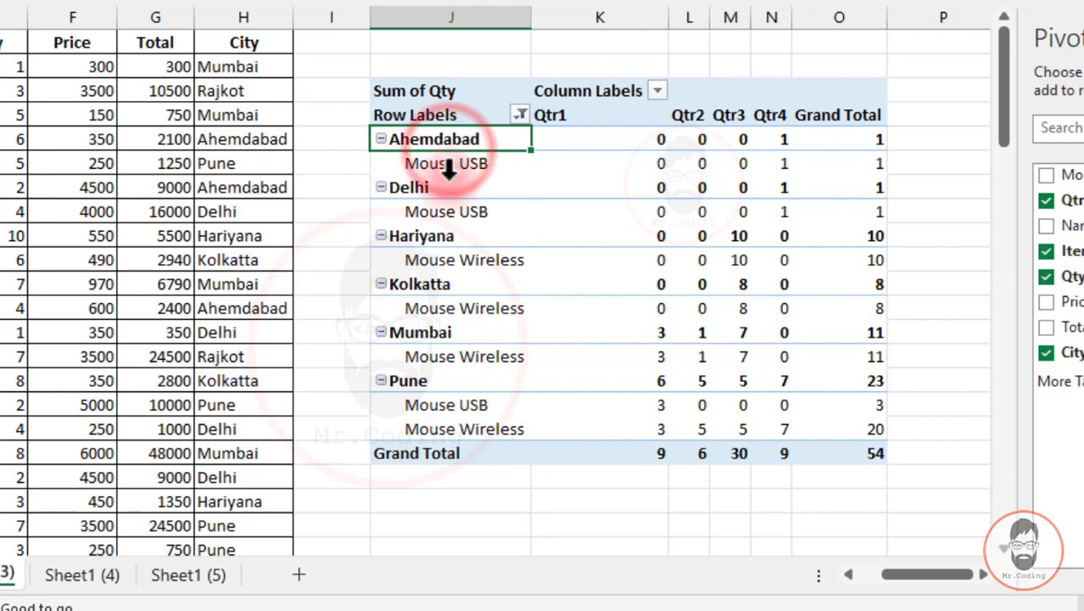
Step: Clear the label filter from the Items row field
left_click(518, 114)
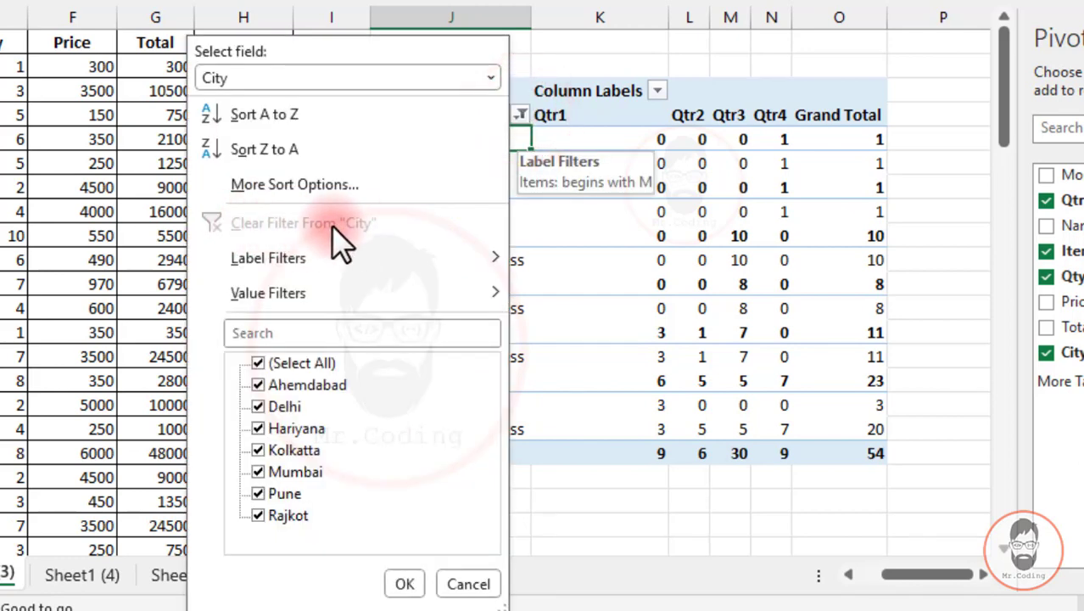
left_click(299, 224)
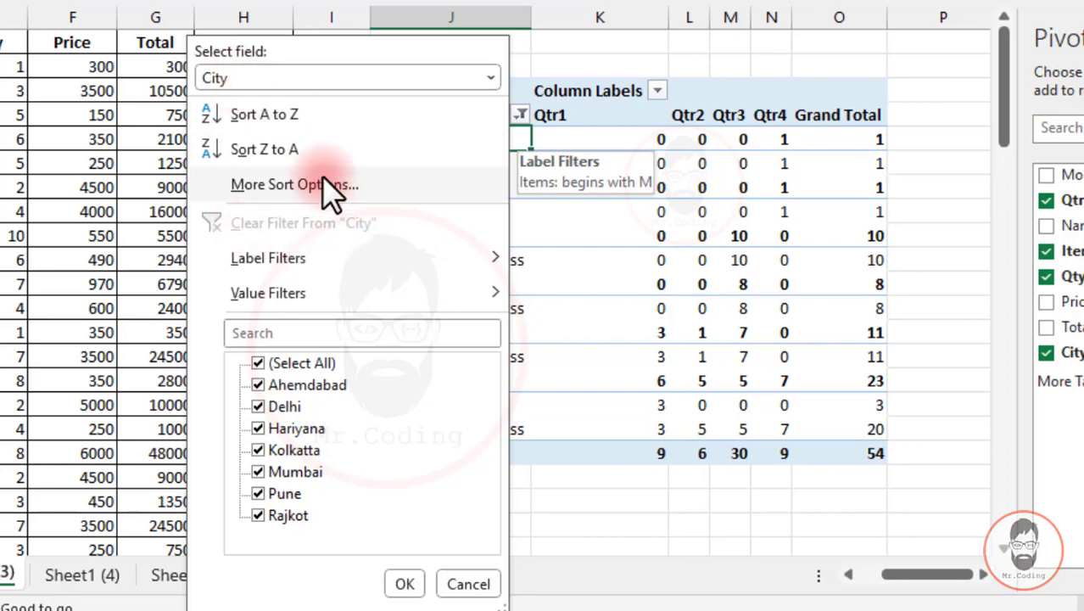
left_click(330, 78)
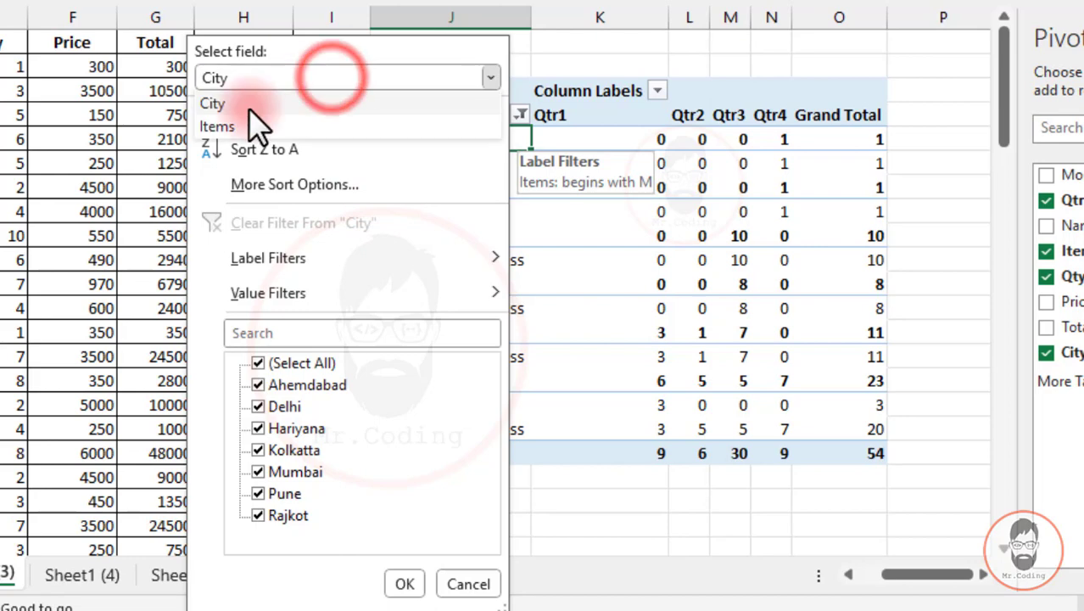
left_click(224, 125)
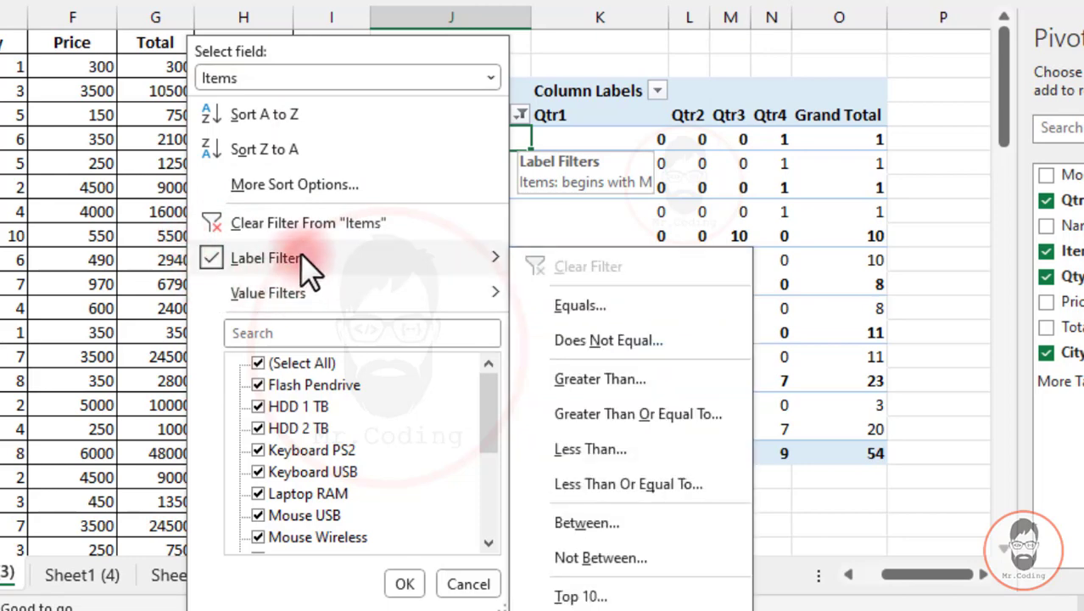
mouse_move(246, 264)
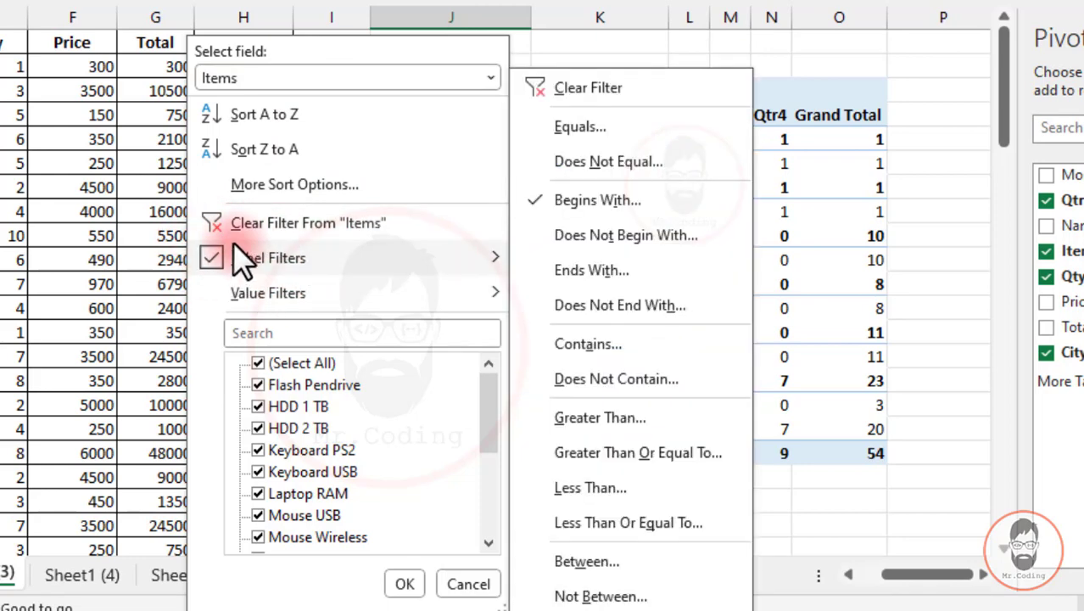
left_click(302, 225)
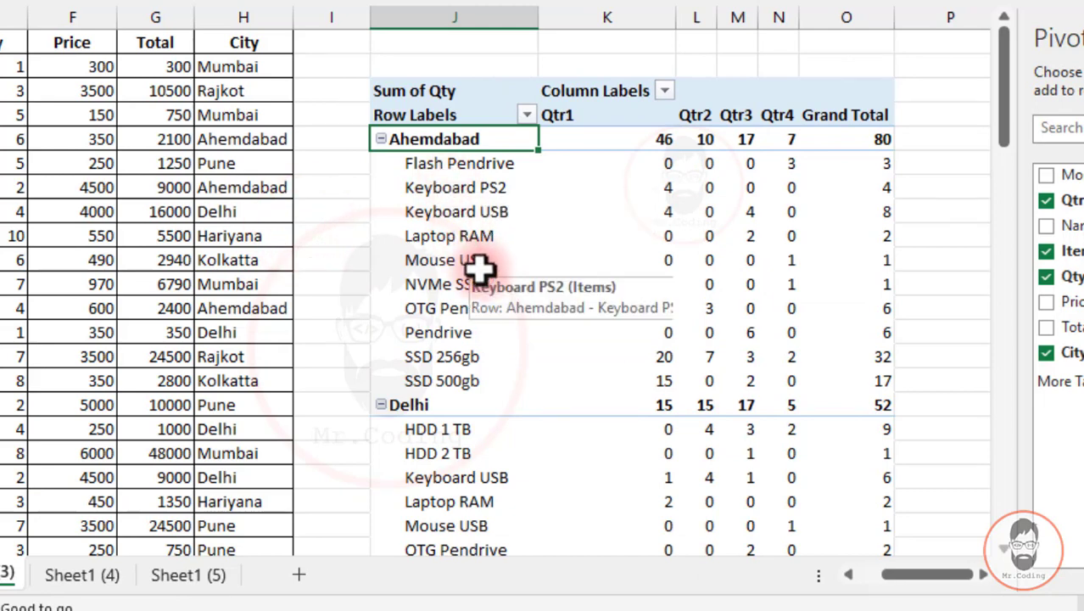
Step: Look over the Ahemdabad group and its item labels in the unfiltered PivotTable
left_click(452, 174)
key("shift+Down")
key("shift+Down")
key("shift+Down")
key("shift+Down")
key("shift+Down")
left_click(448, 139)
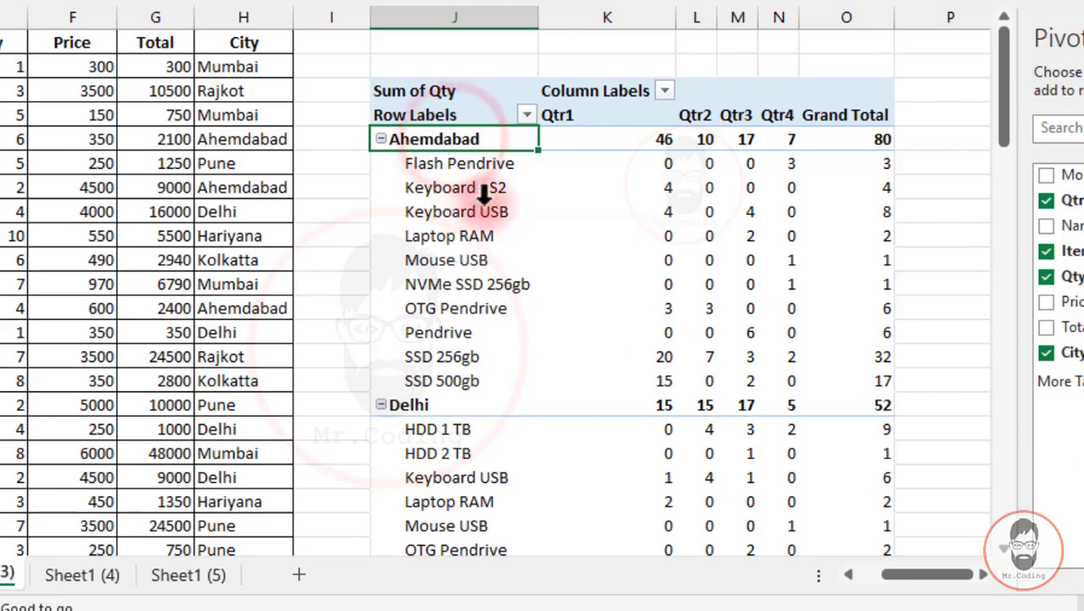
Step: Check which row fields can be chosen for filtering and review the Keyboard and Laptop RAM item labels under Ahemdabad
left_click(527, 114)
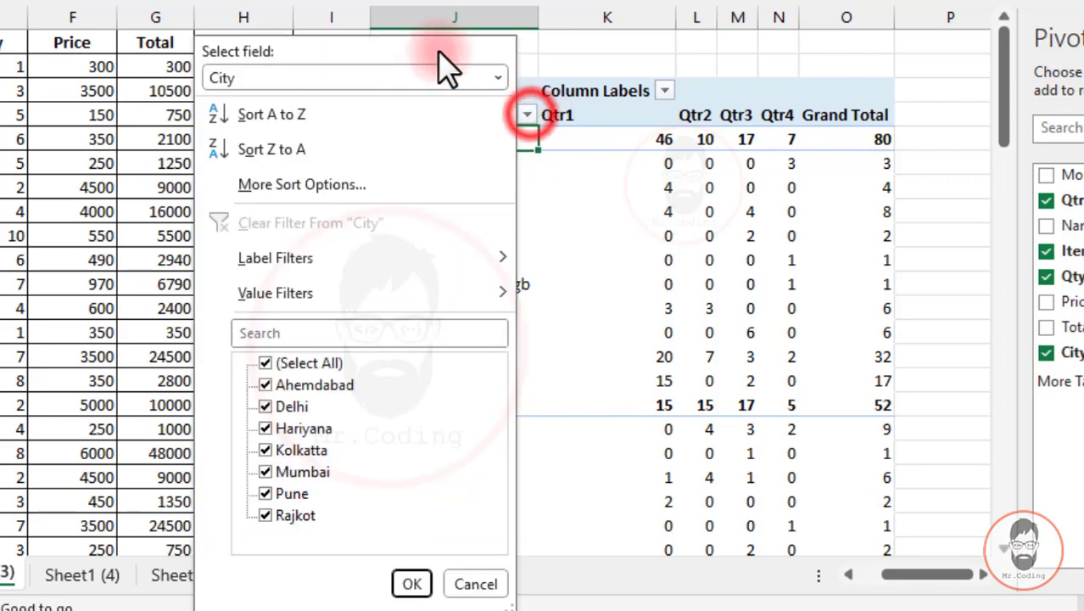
left_click(424, 76)
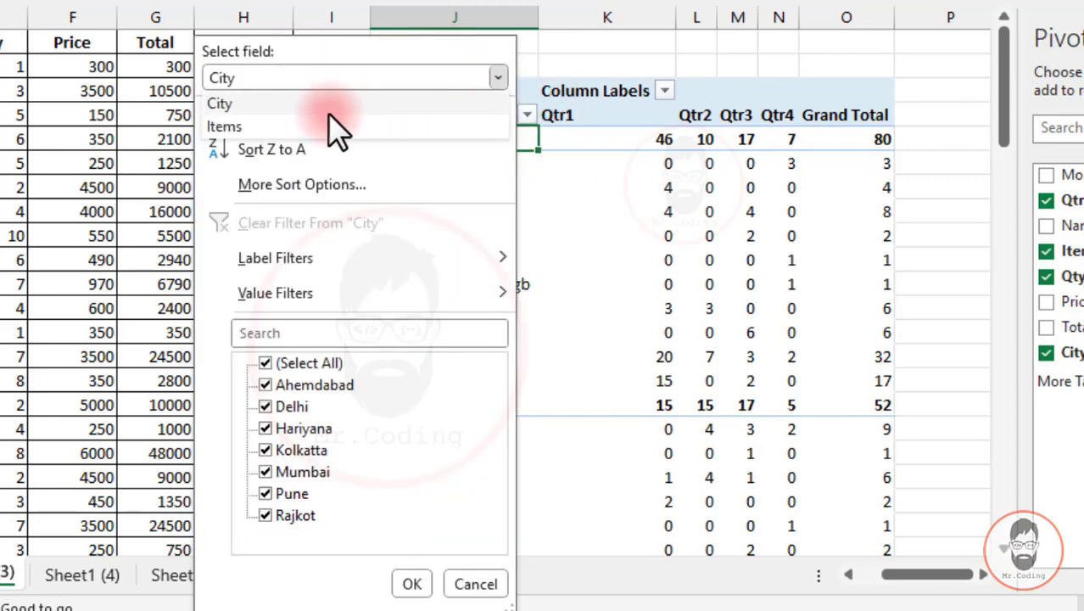
left_click(496, 188)
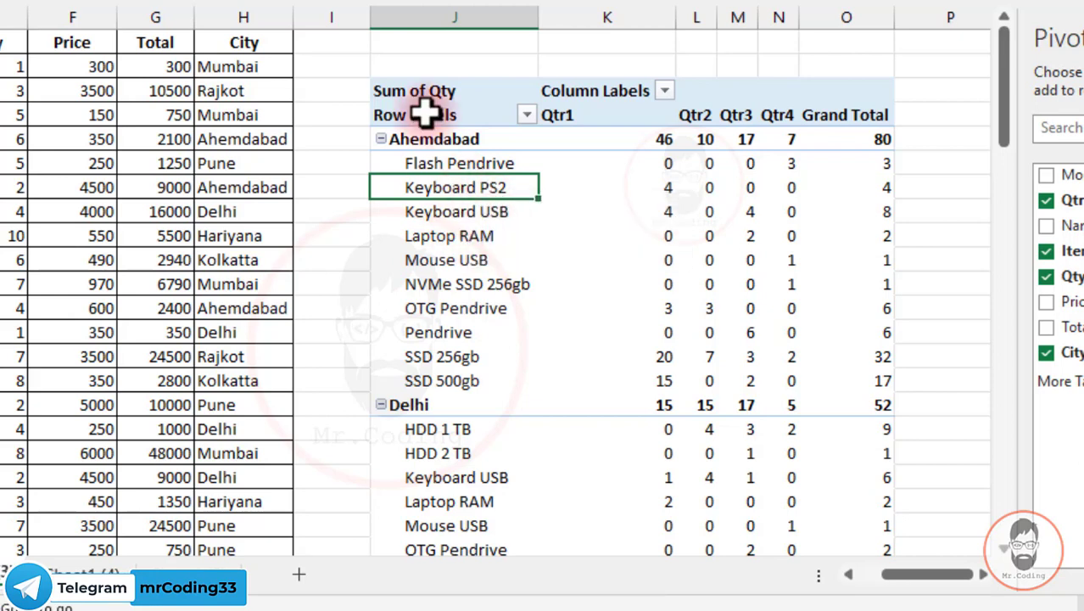
left_click(458, 211)
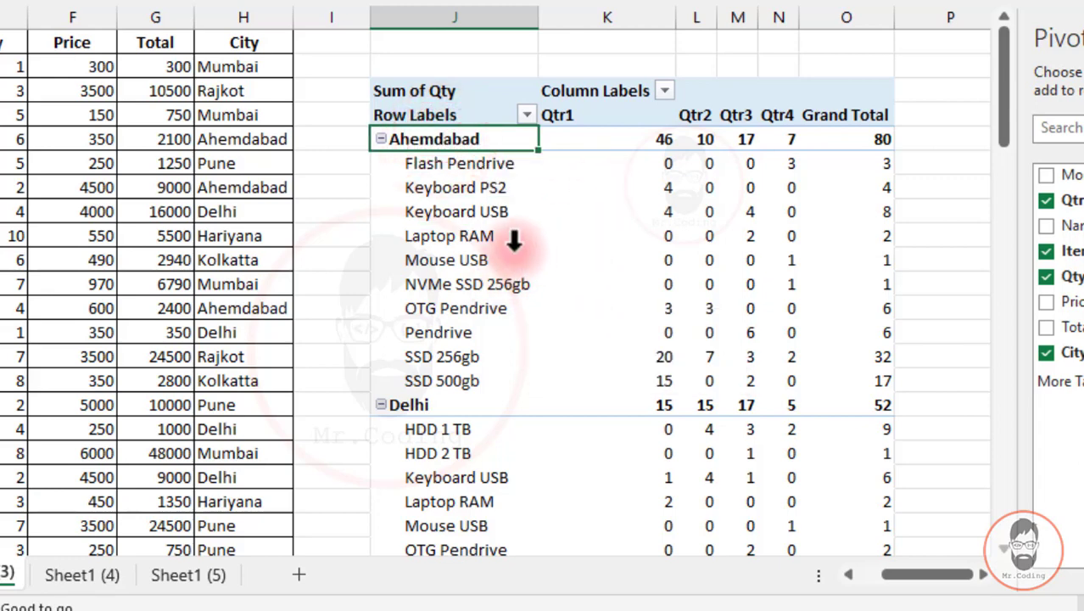
left_click(458, 235)
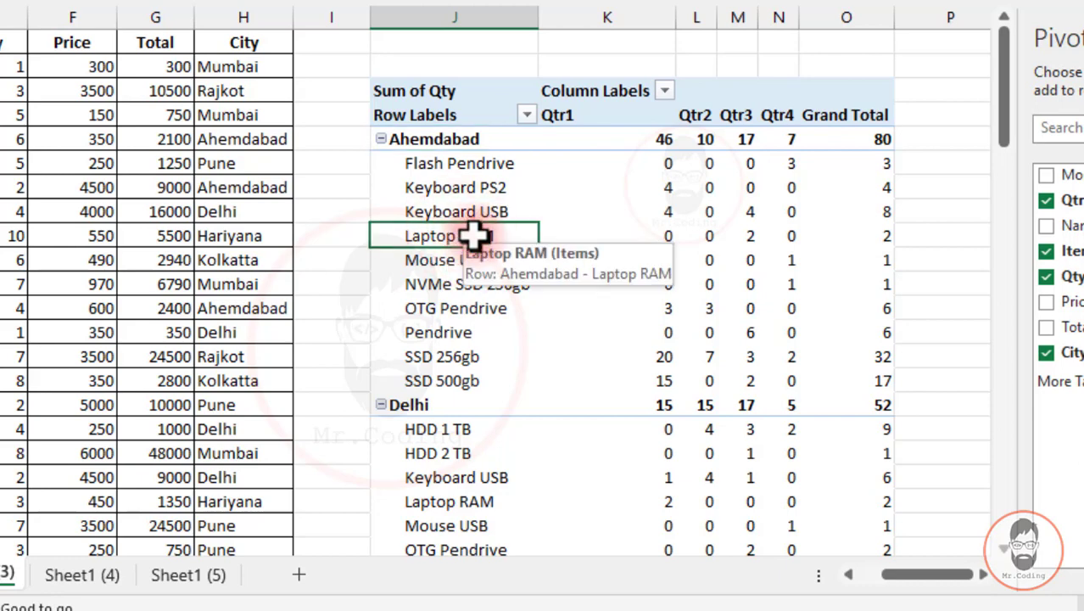
Step: Apply a label filter to the Items row field showing only items whose label begins with "M"
right_click(475, 238)
mouse_move(525, 270)
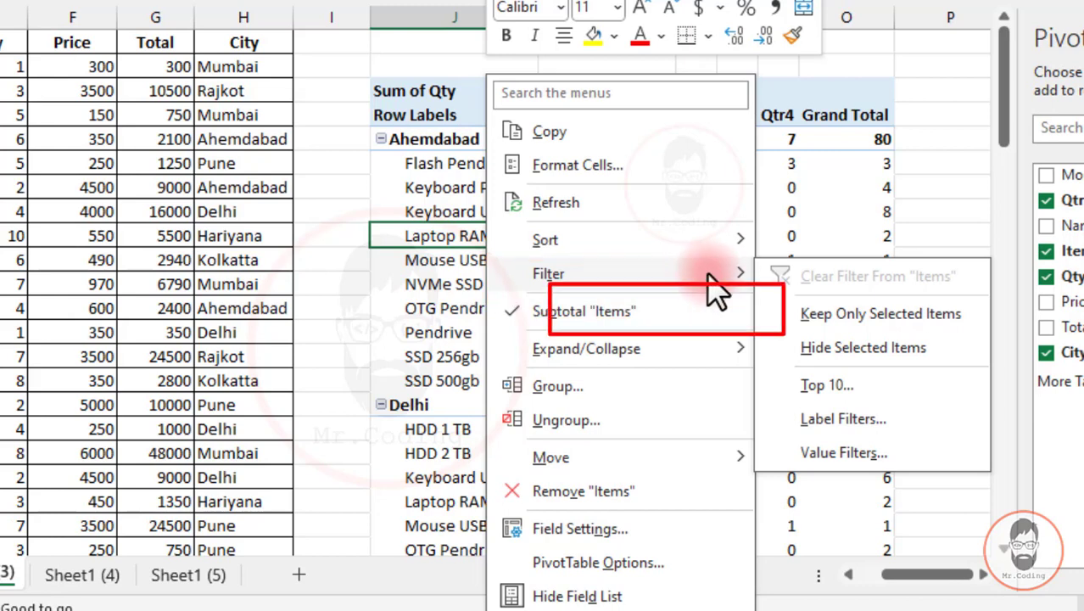
left_click(821, 420)
left_click(314, 169)
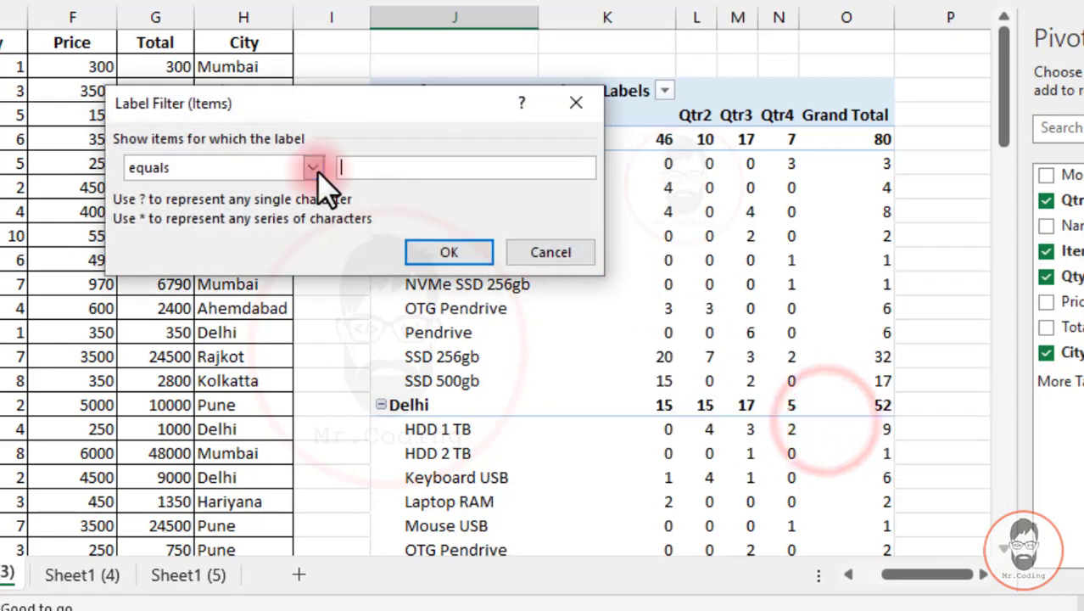
scroll(225, 241, "down", 1)
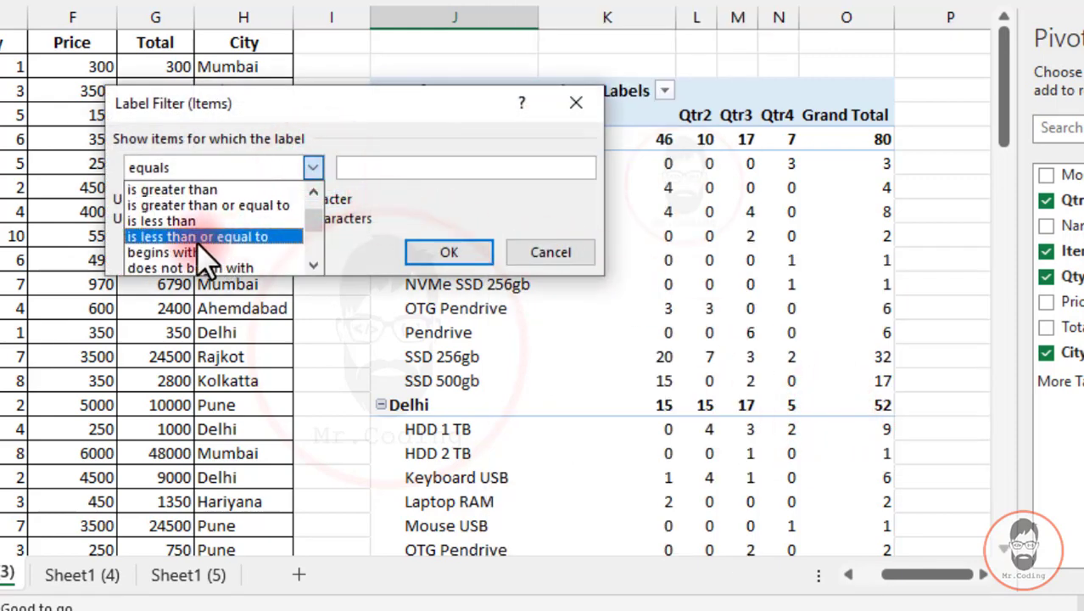
left_click(182, 252)
left_click(346, 174)
type("M")
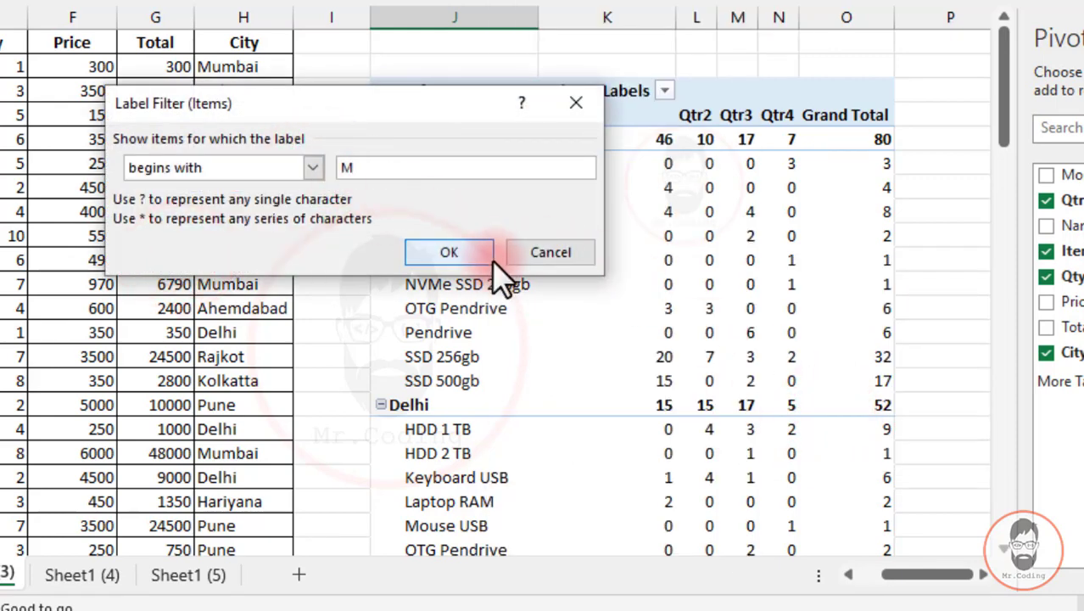
left_click(450, 253)
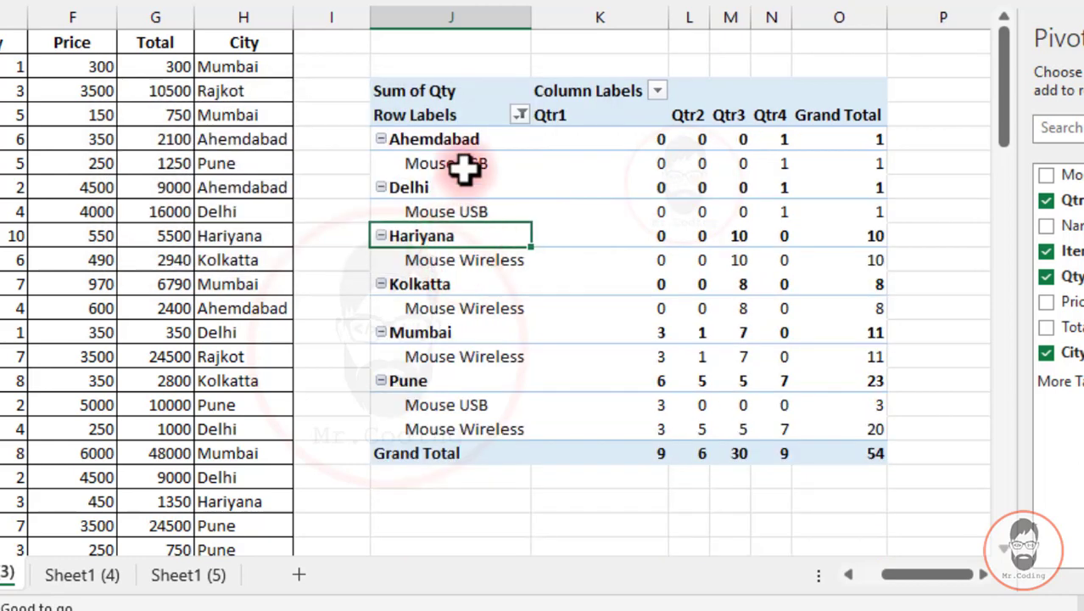
Step: Check the filtered item labels under each city and clear the label filter from the Items field
left_click(463, 166)
left_click(448, 213)
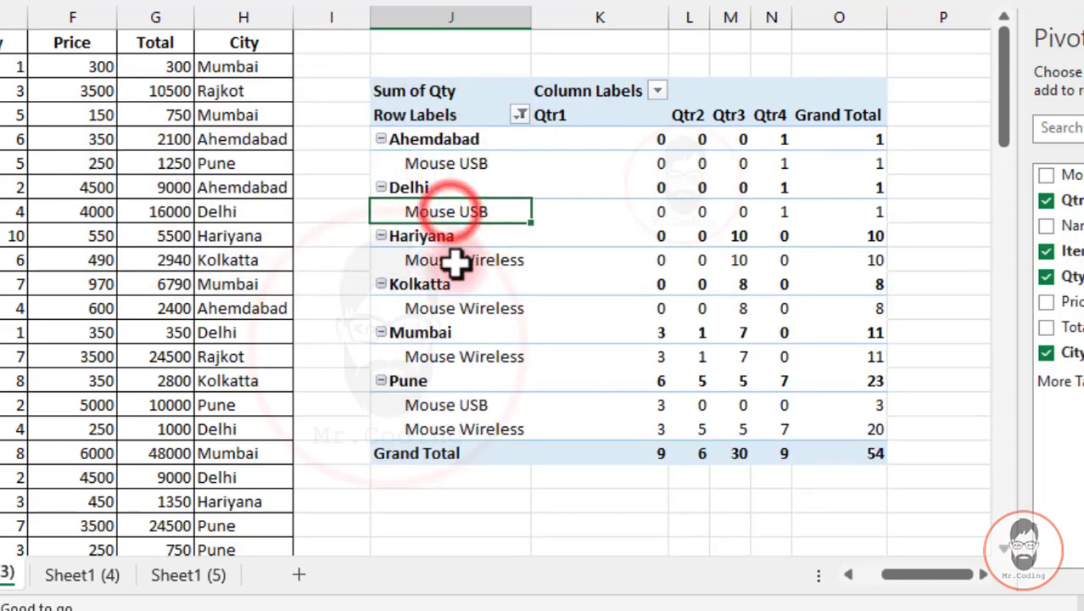
left_click(455, 261)
left_click(458, 308)
left_click(470, 405)
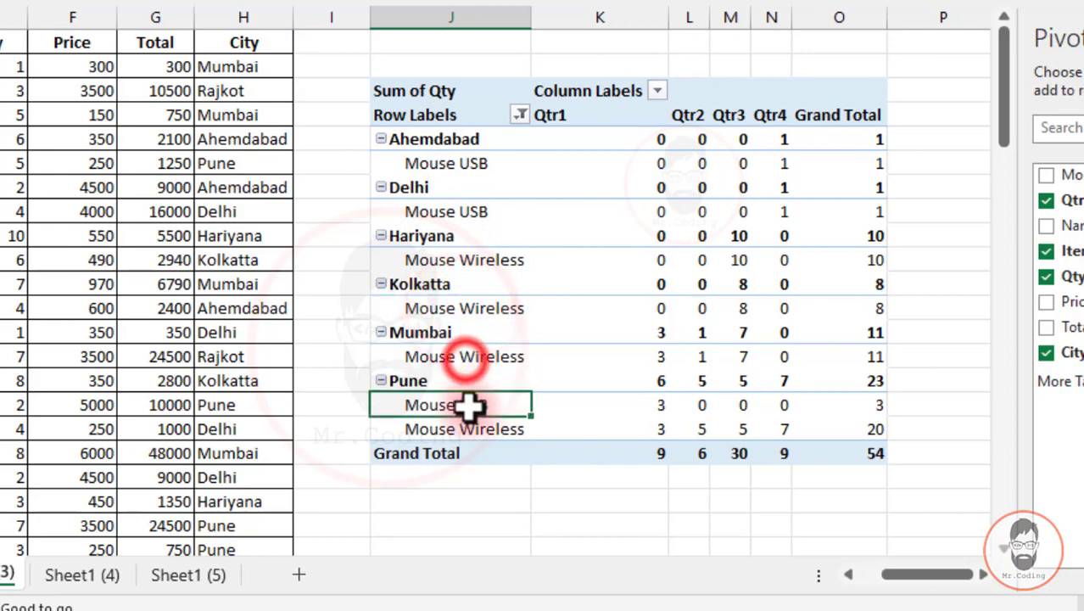
left_click(466, 163)
right_click(465, 163)
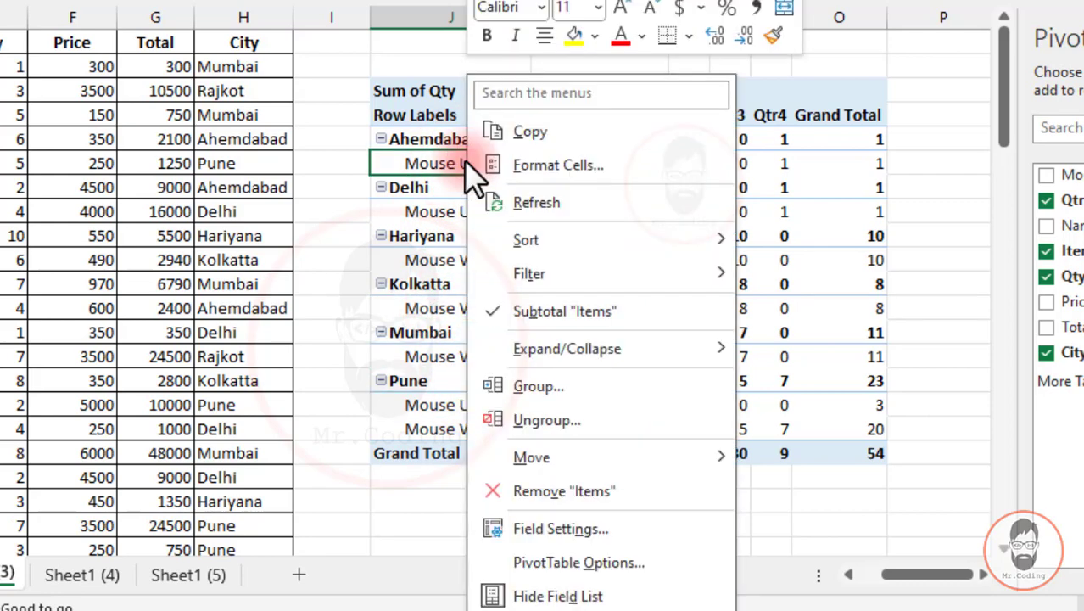
left_click(813, 278)
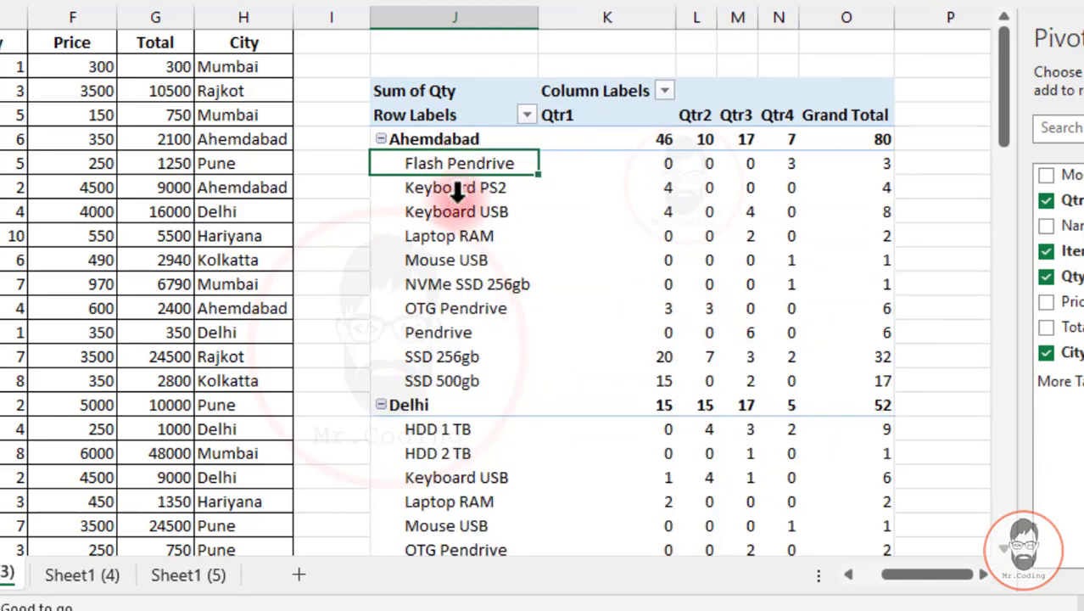
Step: Apply a label filter to the City row field showing only cities whose label begins with "D"
right_click(437, 139)
mouse_move(638, 243)
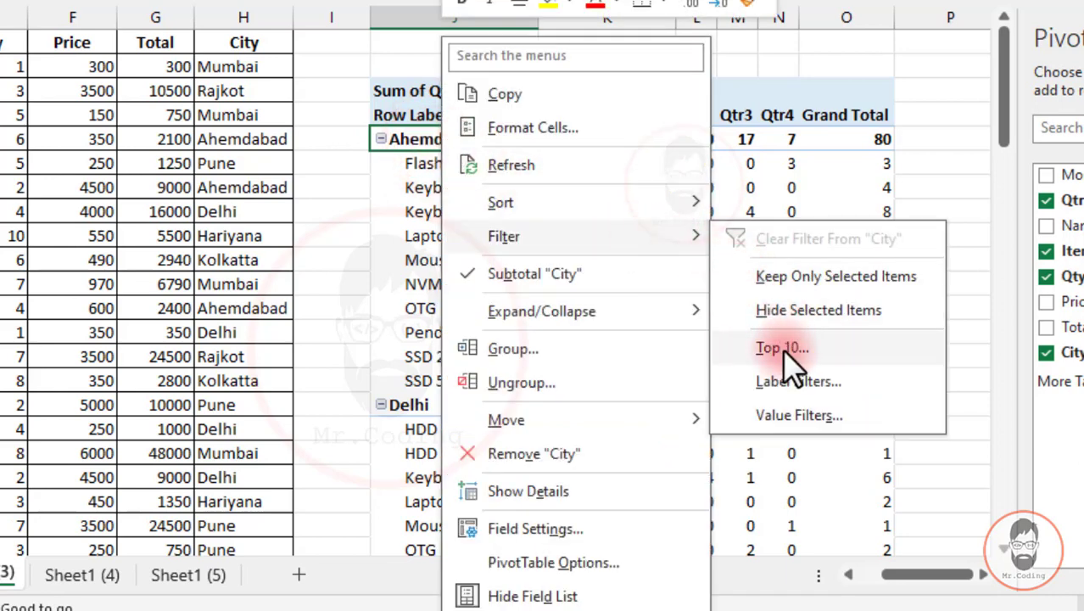
left_click(790, 383)
left_click(313, 167)
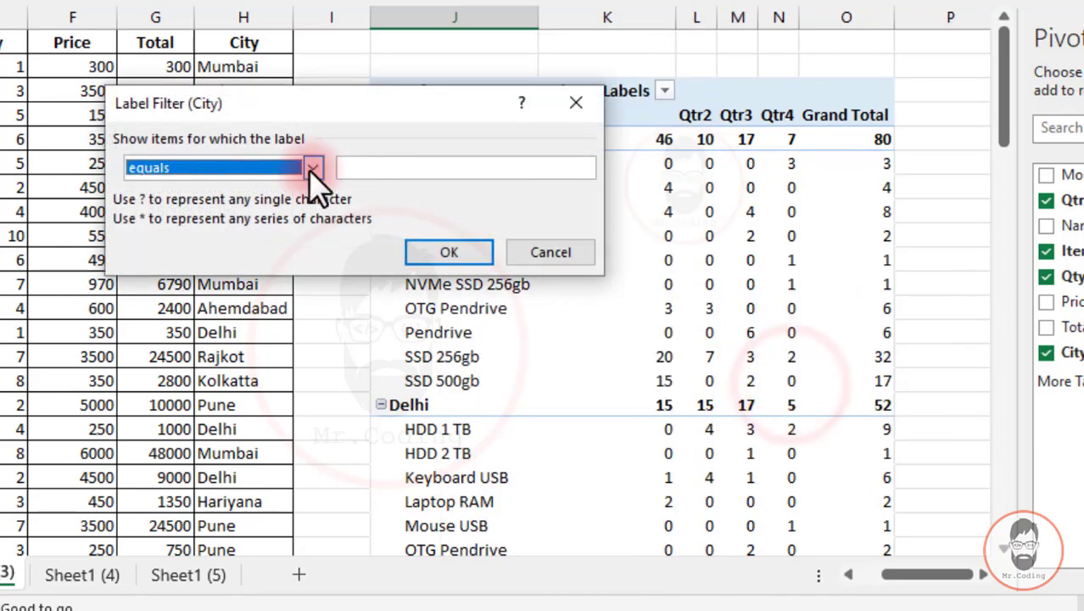
left_click_drag(312, 202, 315, 224)
left_click(218, 236)
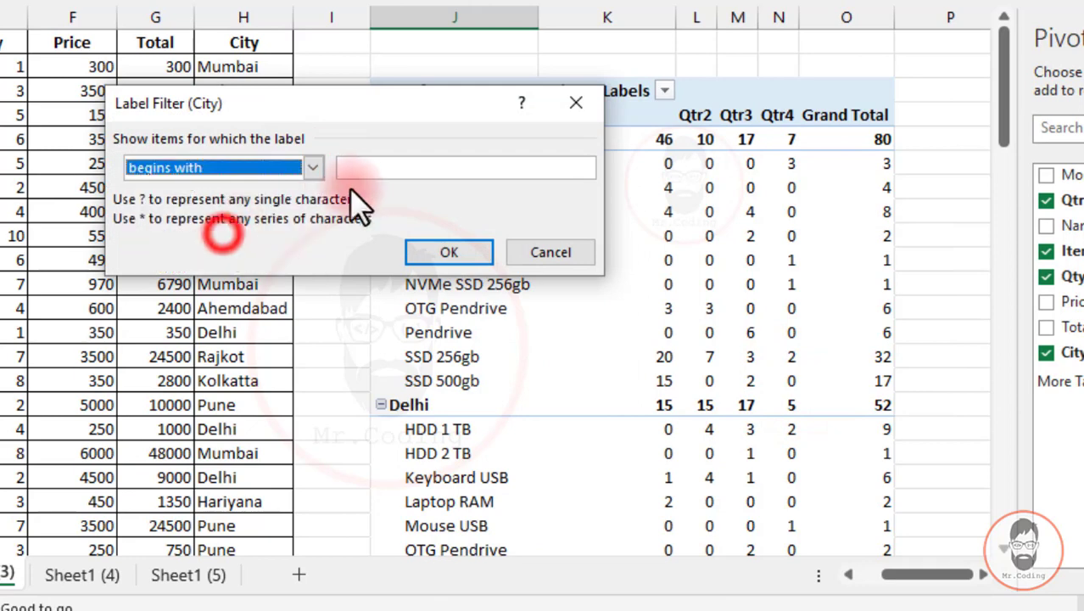
left_click(375, 166)
type("D")
left_click(449, 254)
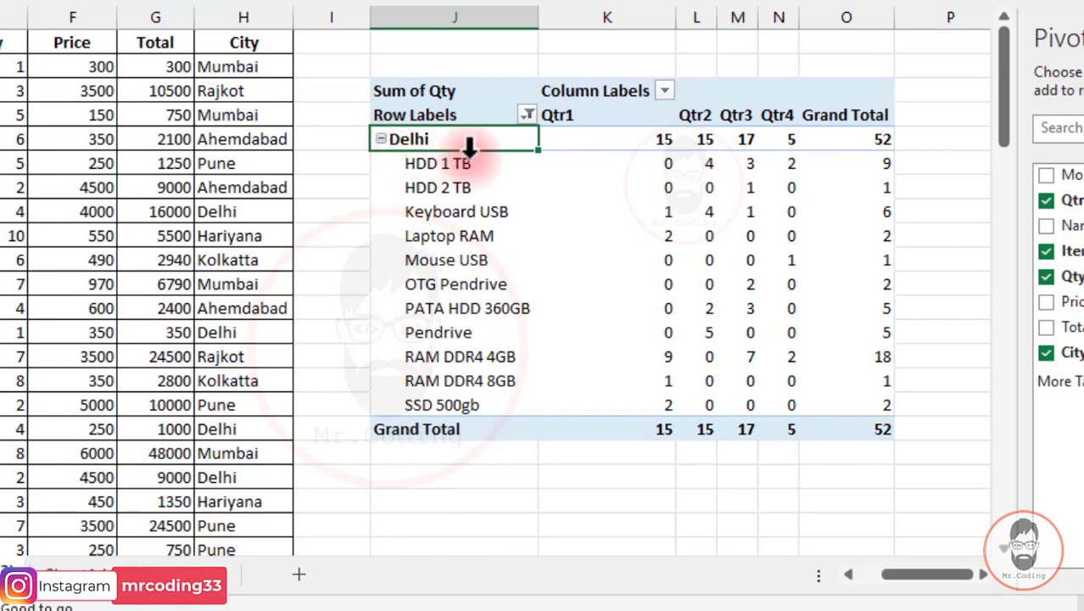
Step: Clear the label filter from the City row field
right_click(515, 139)
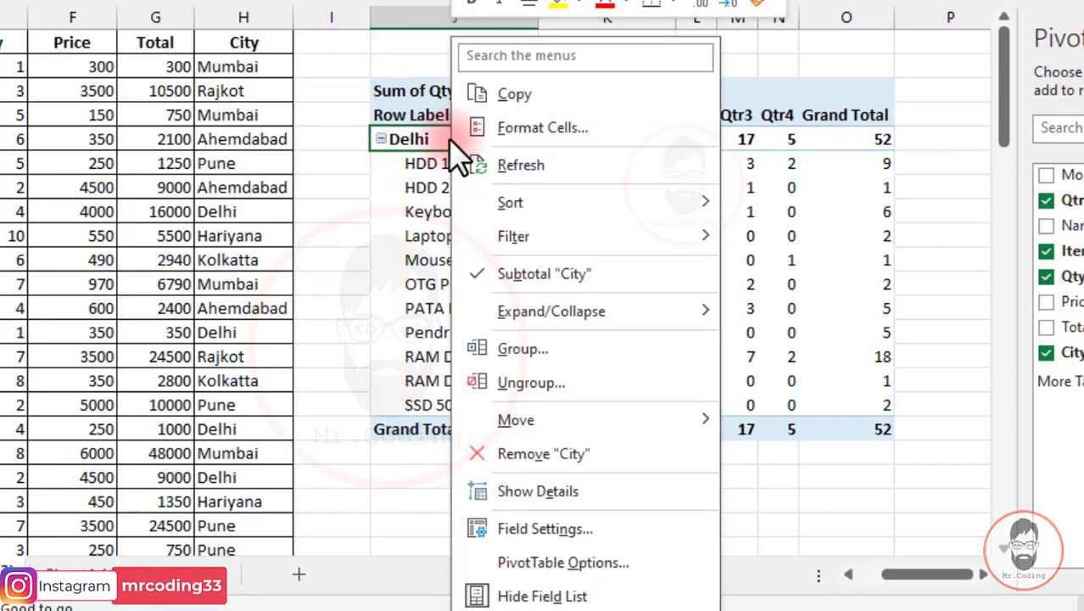
mouse_move(678, 238)
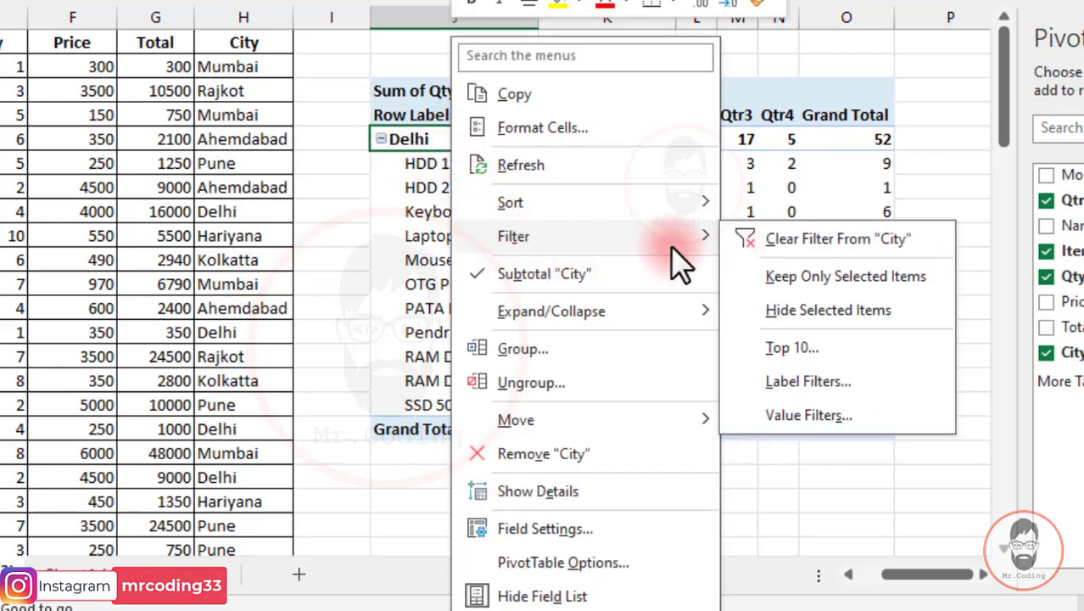
left_click(761, 239)
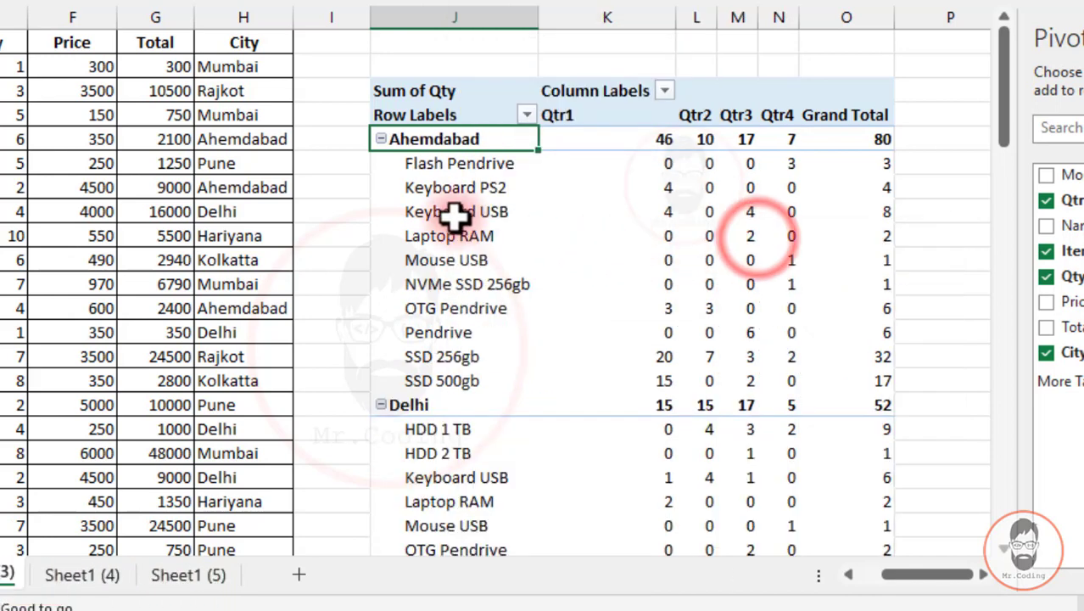
Step: Enable the Classic PivotTable layout, which allows dragging of fields in the grid, in the PivotTable's display options
left_click(448, 208)
left_click(441, 138)
left_click(447, 187)
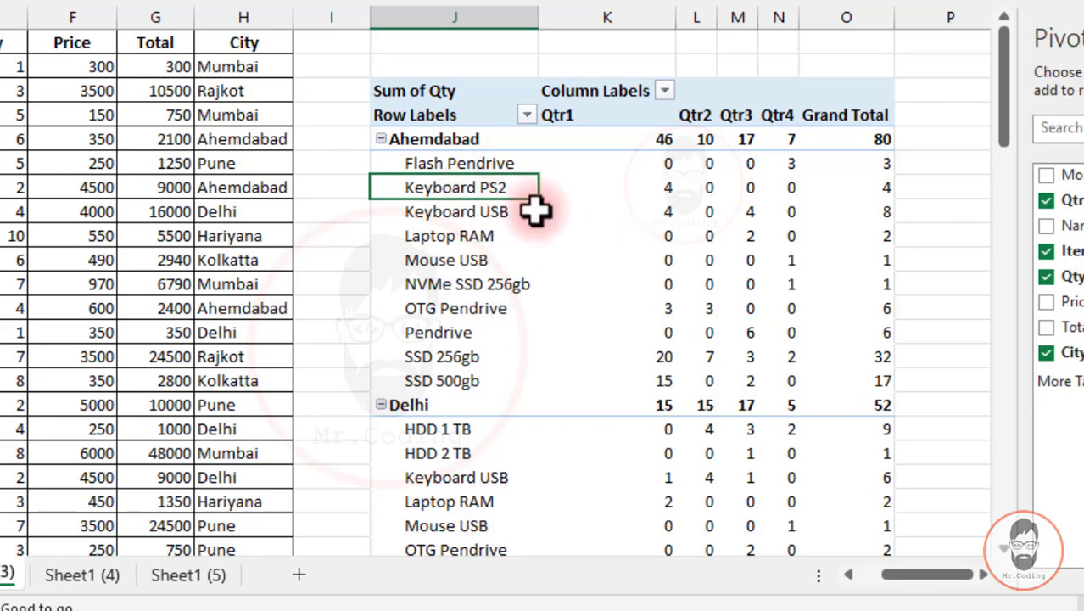
right_click(450, 192)
left_click(526, 552)
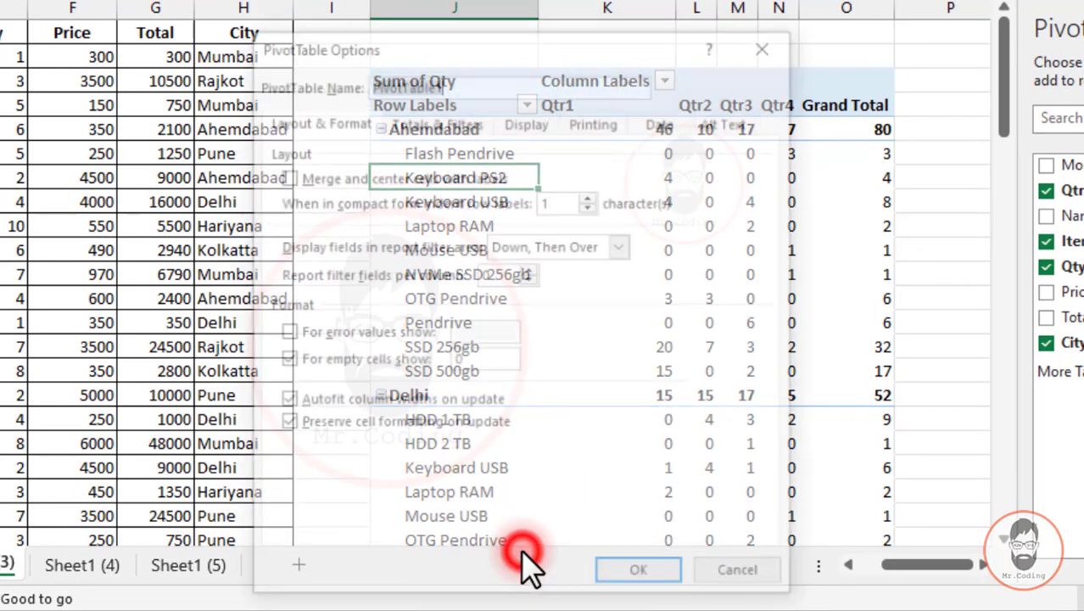
left_click(524, 121)
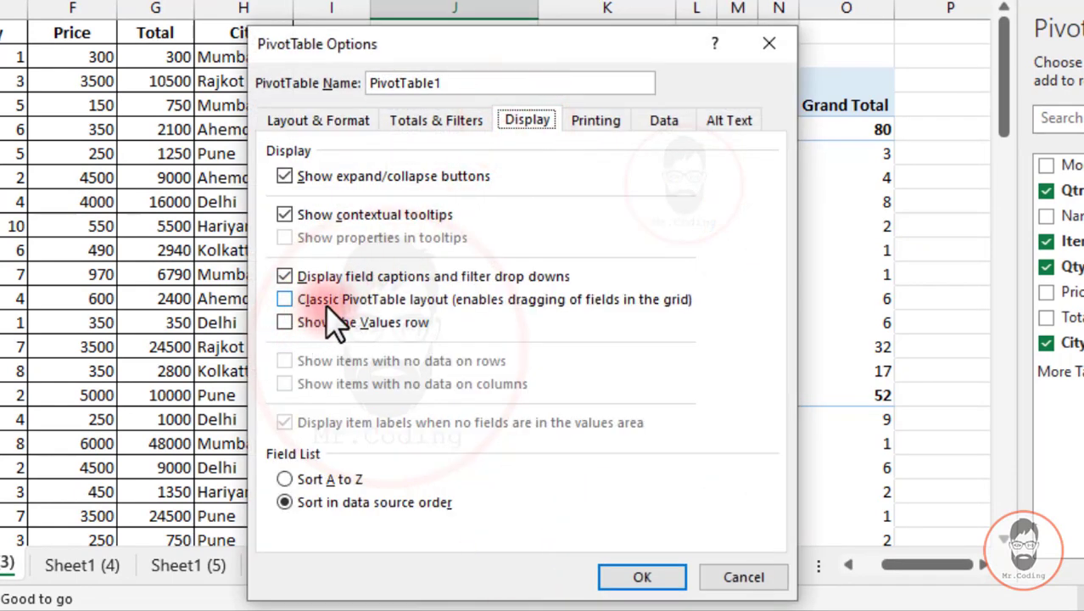
left_click(296, 299)
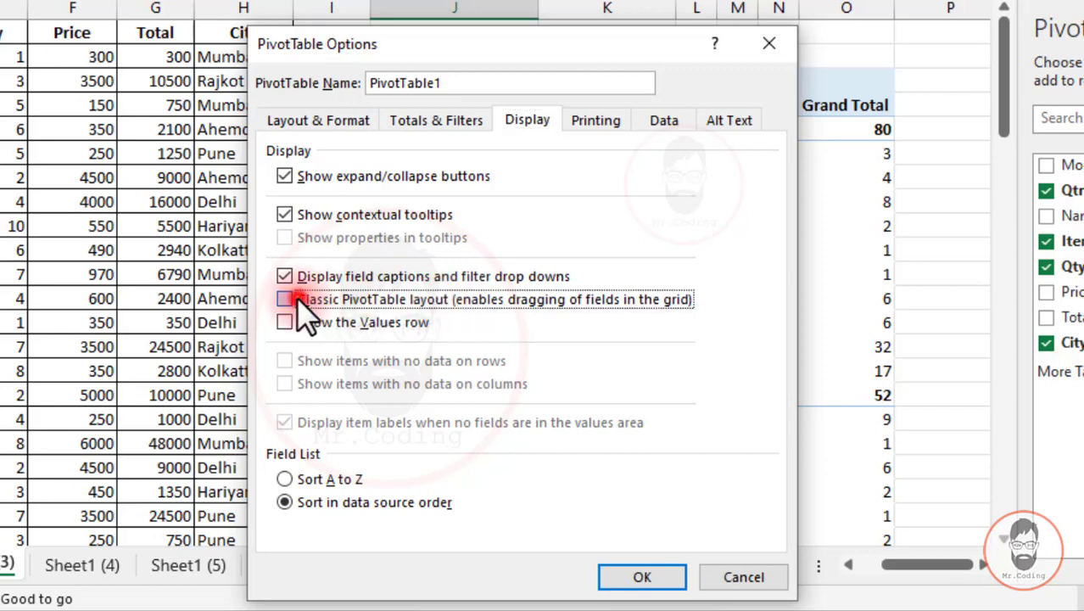
left_click(642, 578)
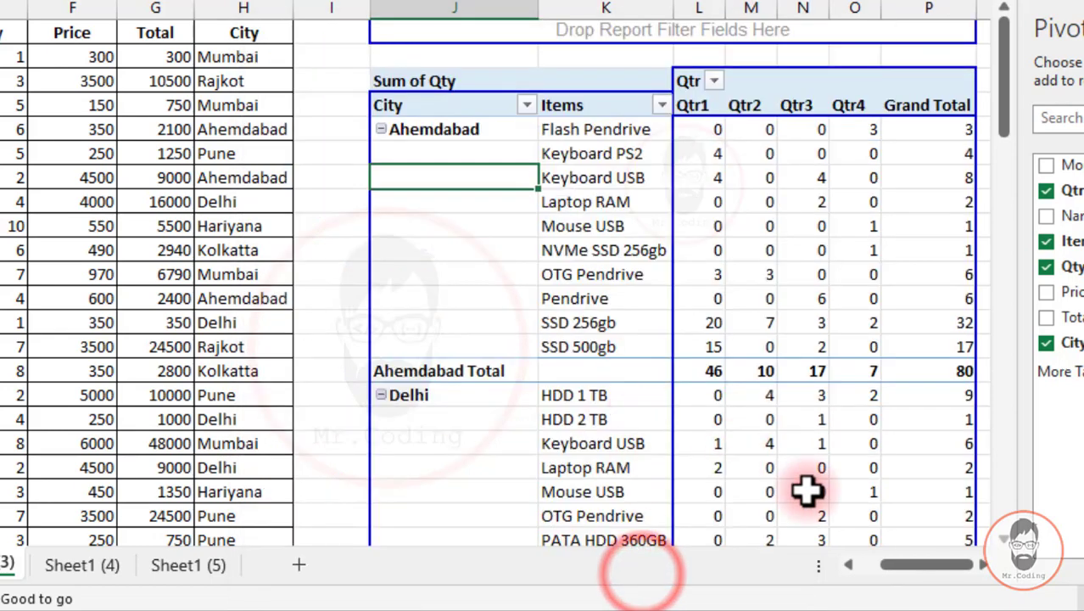
Step: Examine the City and Items row fields as separate columns in the classic PivotTable layout
left_click_drag(940, 562, 980, 573)
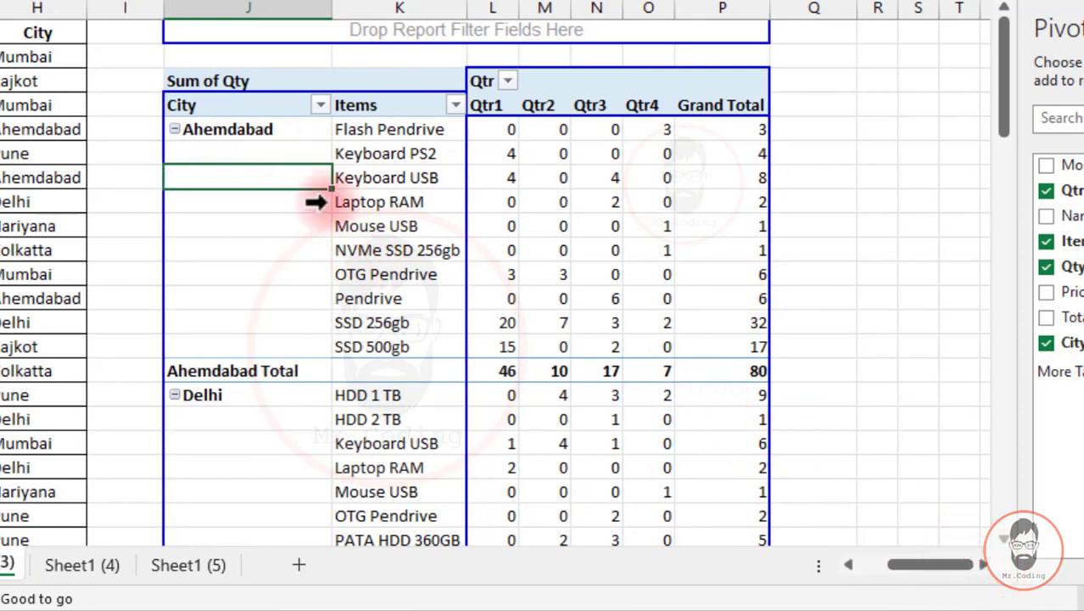
left_click(261, 85)
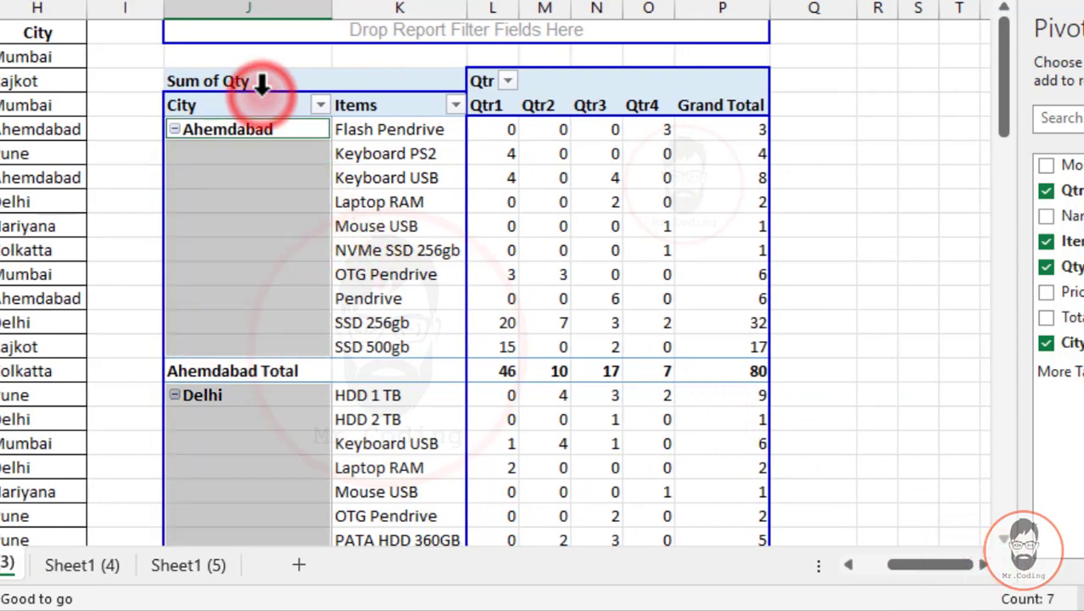
left_click(390, 88)
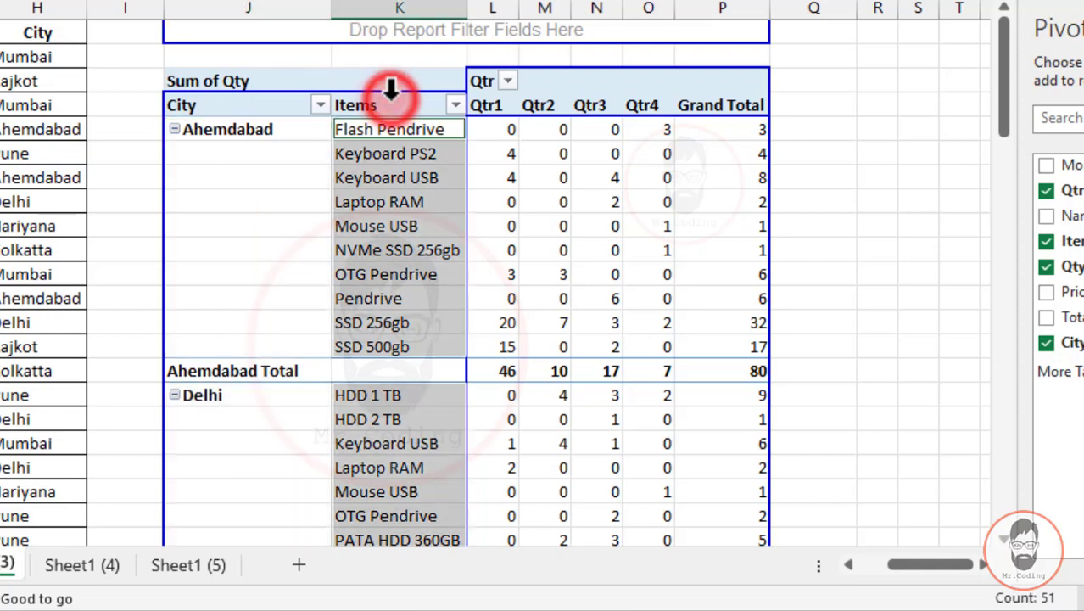
left_click(378, 151)
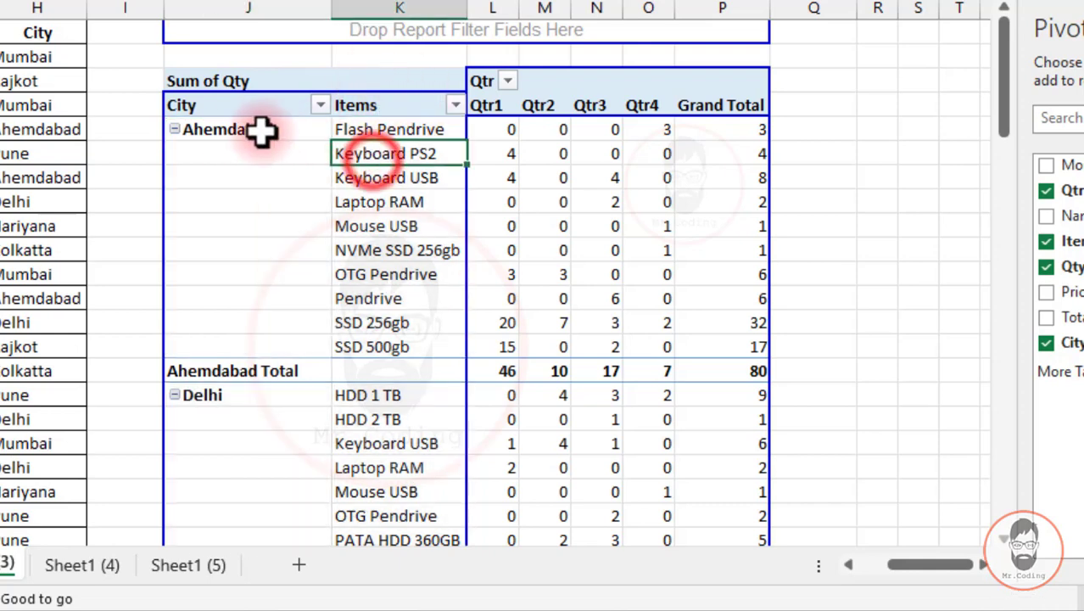
Step: Review the sort and filter choices offered separately for the City and Items fields without applying any
left_click(320, 105)
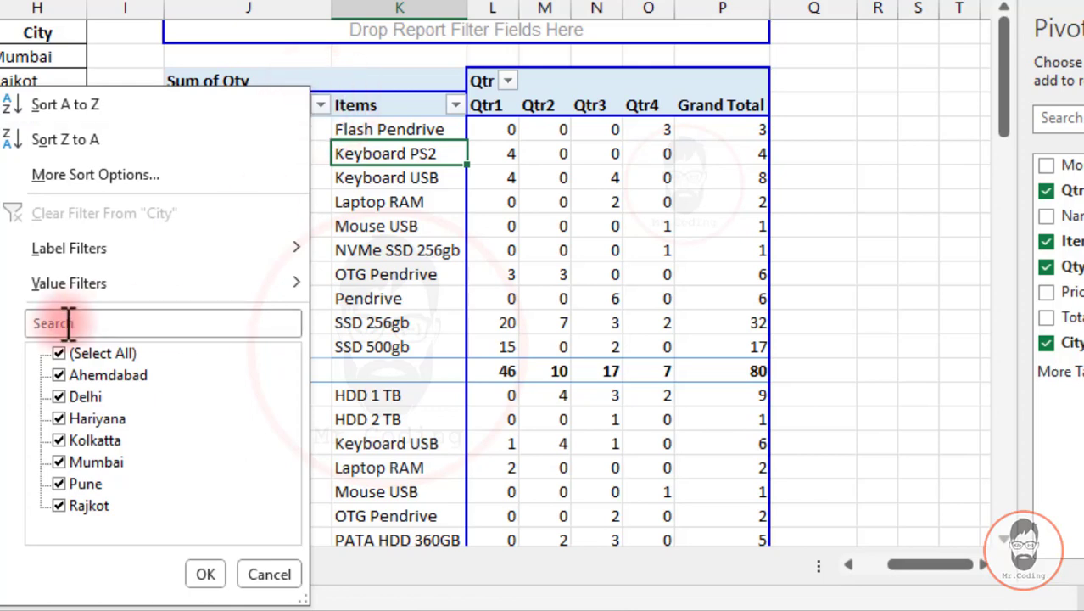
left_click(205, 574)
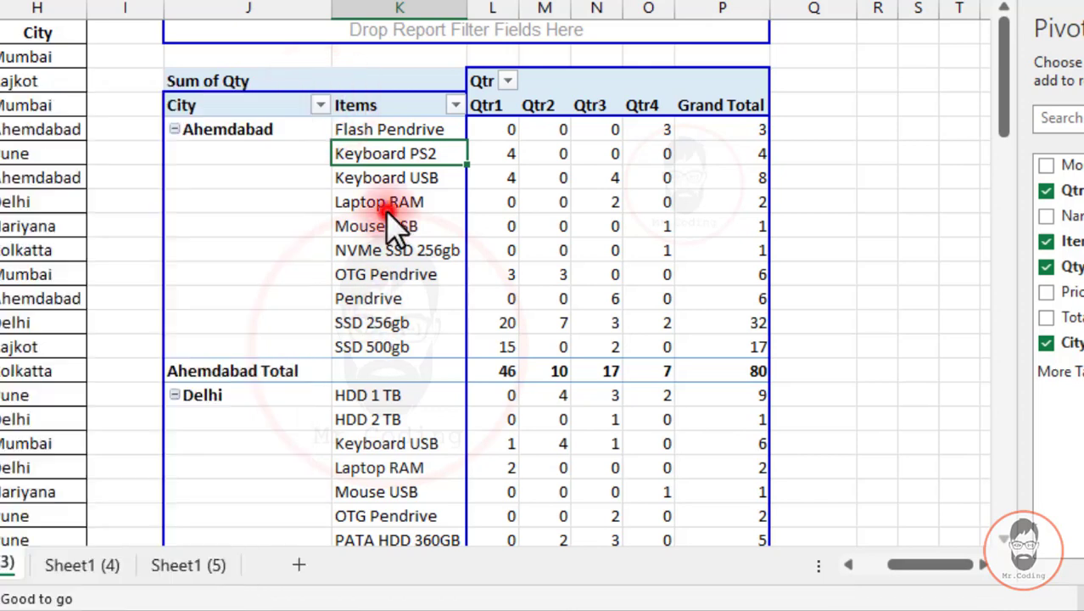
left_click(455, 105)
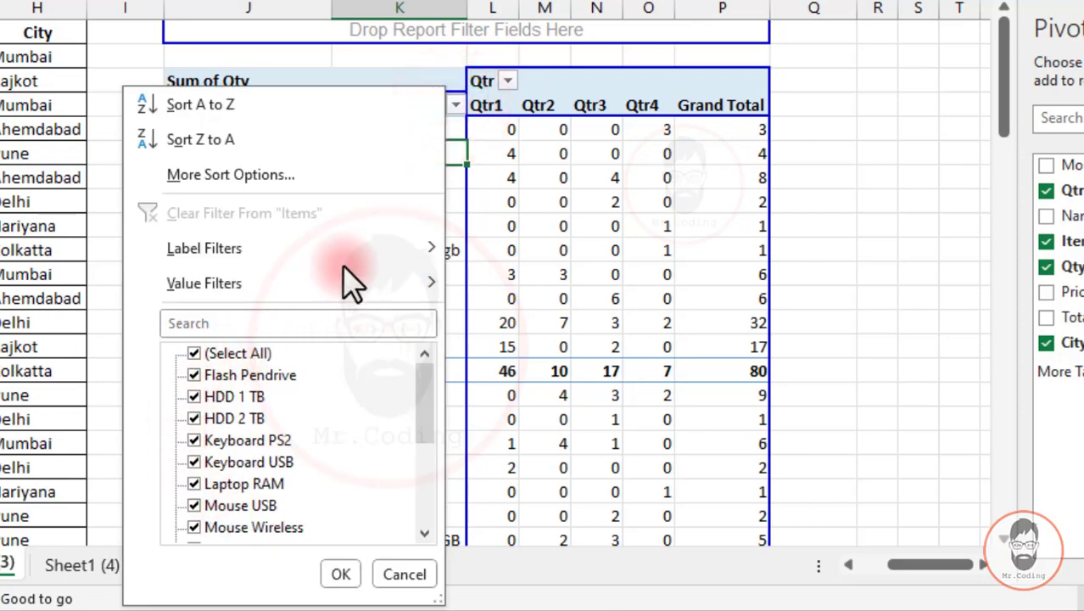
left_click(488, 267)
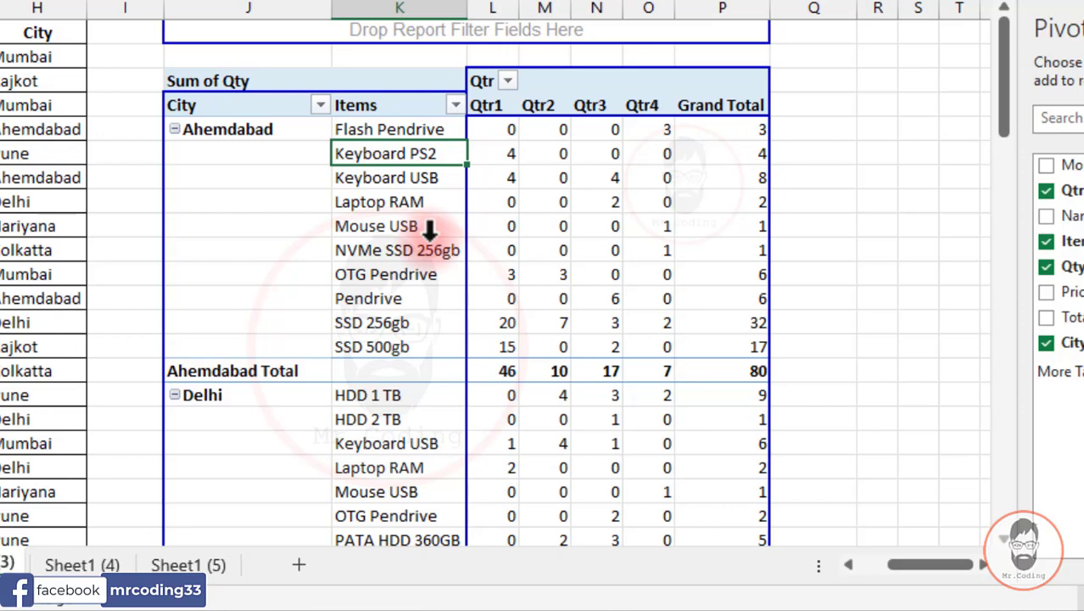
left_click(321, 105)
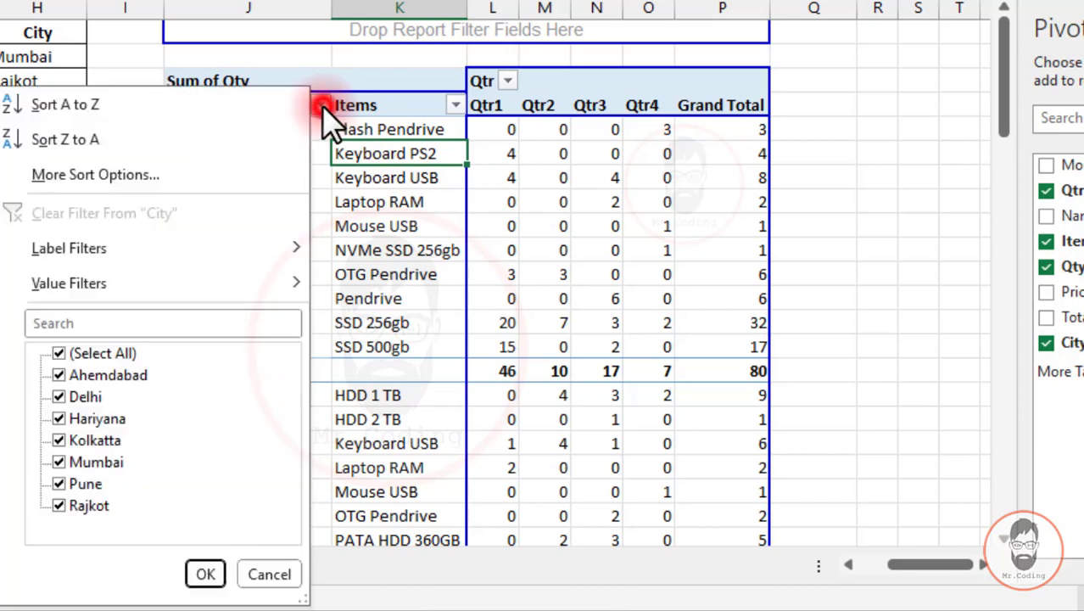
left_click(455, 105)
left_click(512, 153)
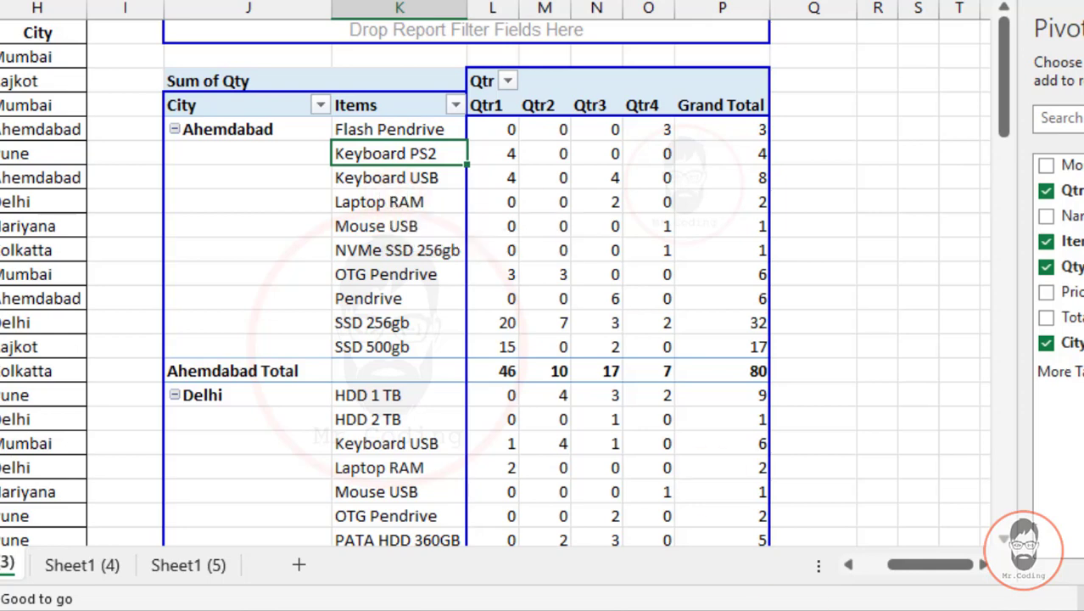
left_click(939, 553)
left_click_drag(904, 577, 854, 562)
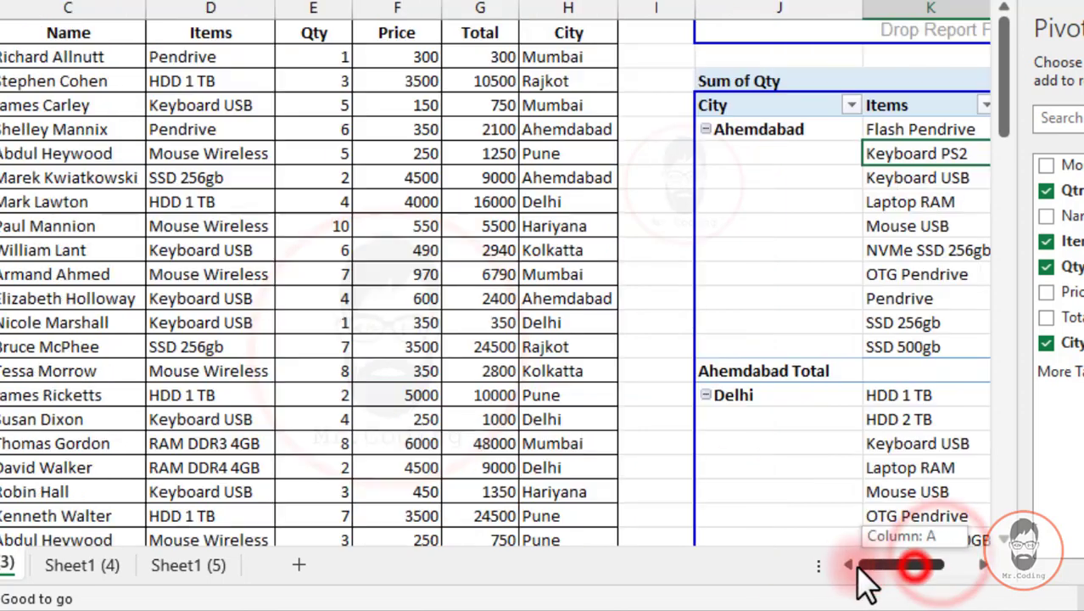